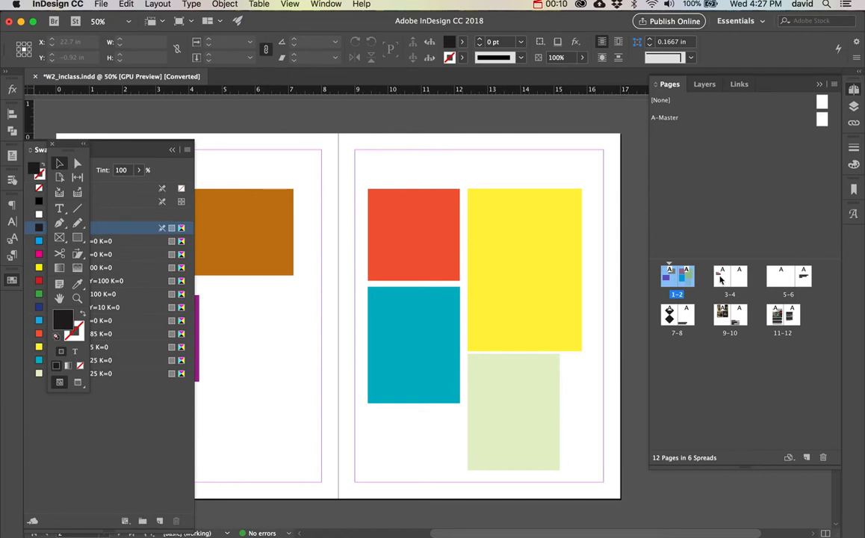
Go to blank page 4, put the swatches away, and draw a large text frame inside its margins.
double_click(721, 279)
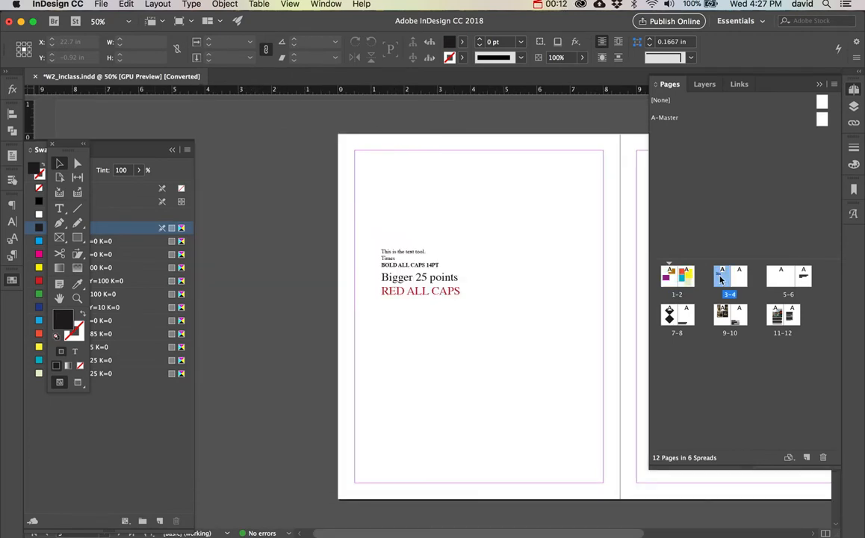
double_click(742, 279)
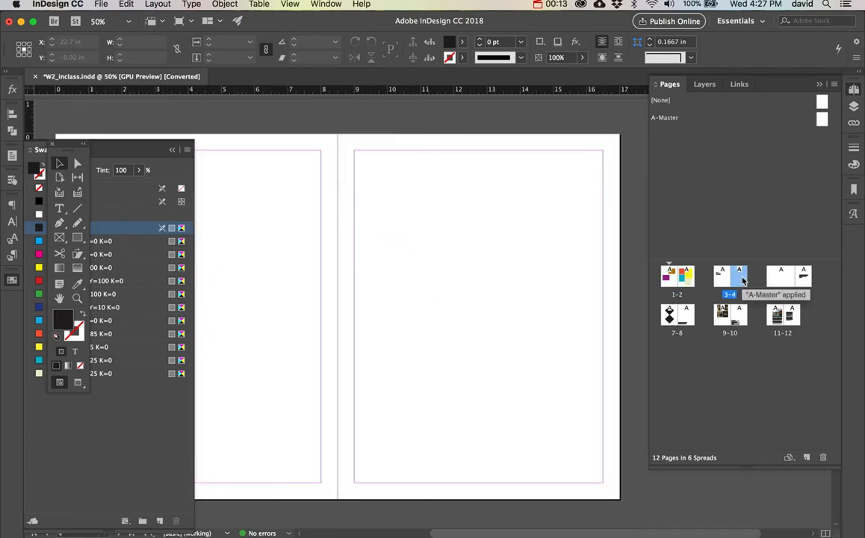
left_click(11, 282)
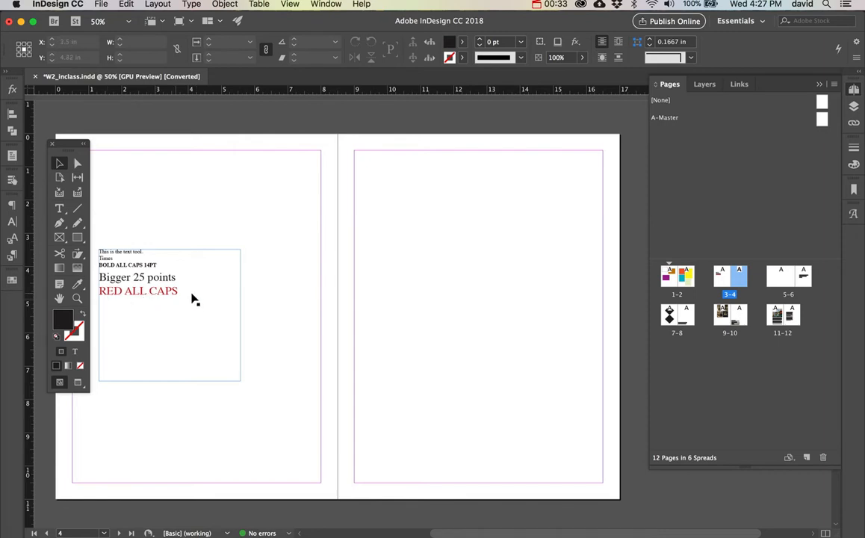
left_click(60, 209)
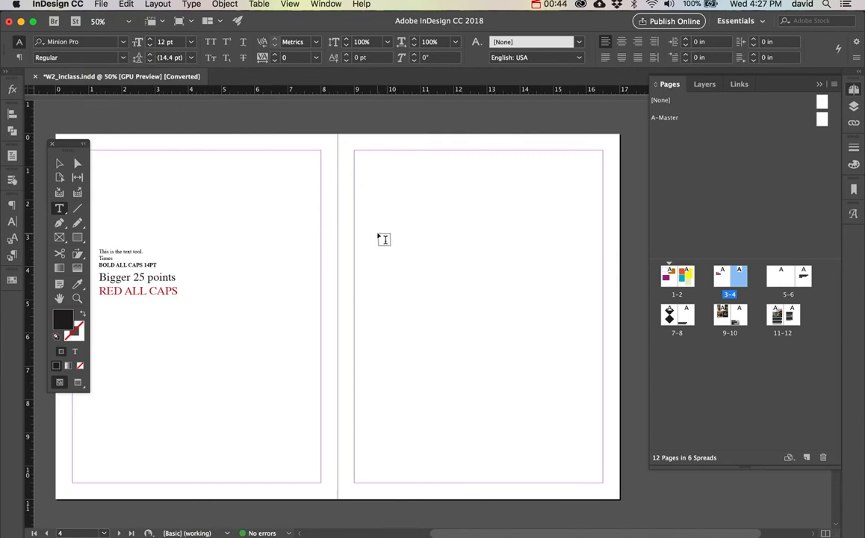
left_click_drag(366, 240, 562, 409)
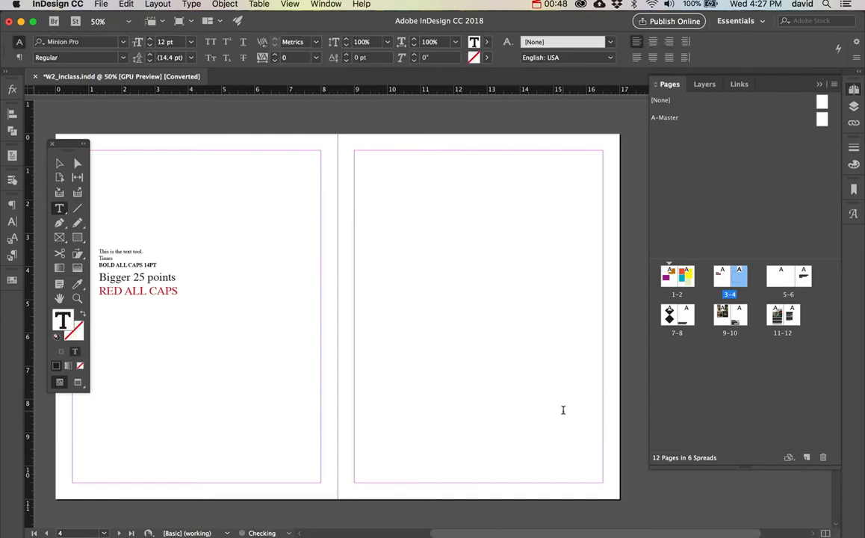
Set the font for the new text frame to Times Regular.
left_click(91, 45)
triple_click(91, 45)
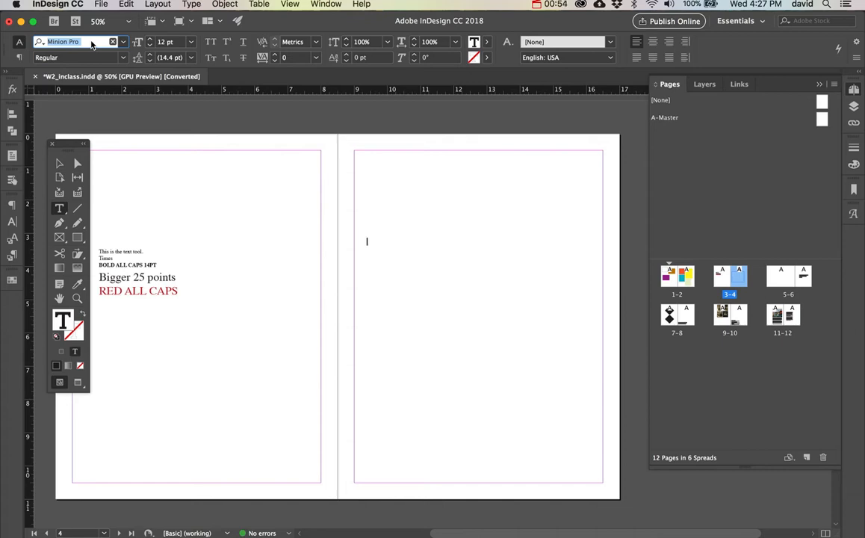
type("time")
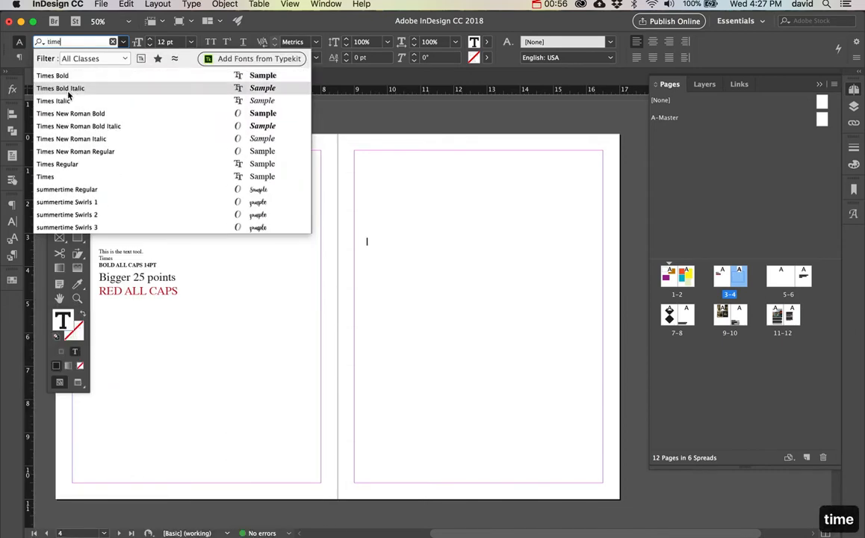
left_click(72, 169)
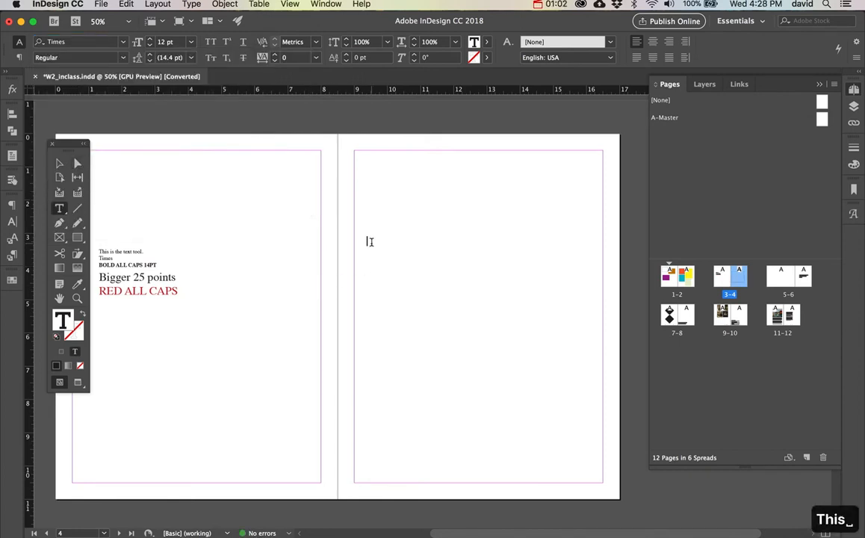
Enter three lines in the frame: "This is the text tool", "Times" and "Bold all caps".
type("This is the text")
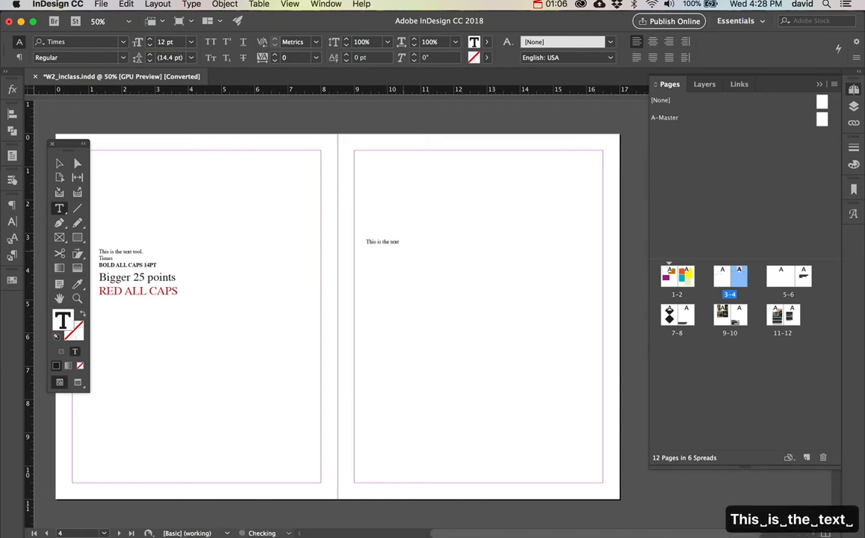
type(" tool")
key("Return")
type("Times")
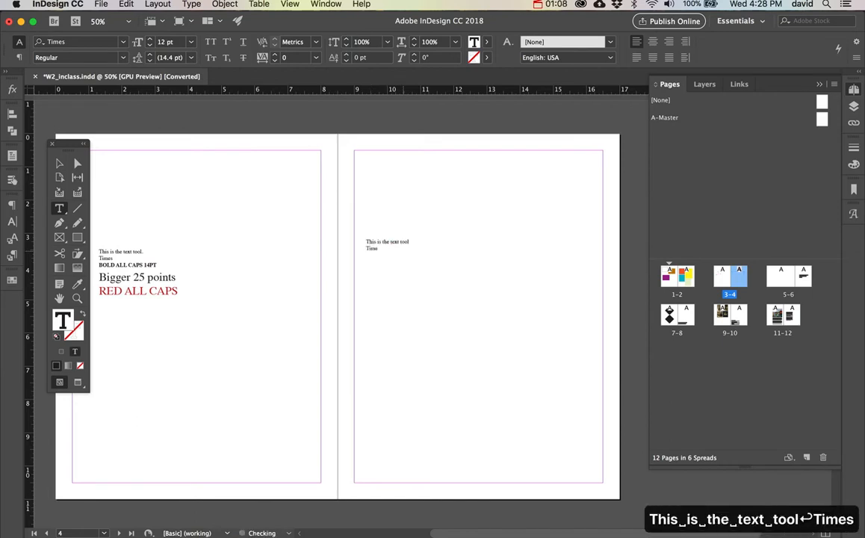
key("Return")
type("Bold all c")
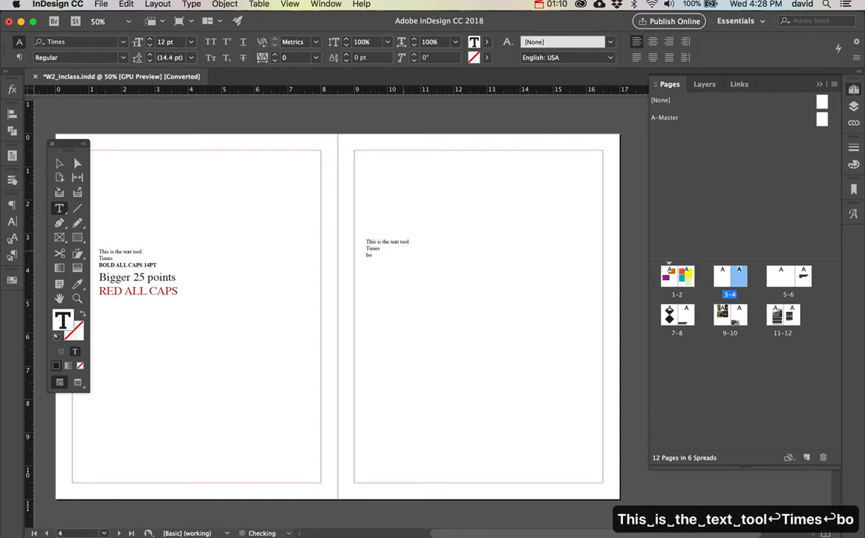
type("aps")
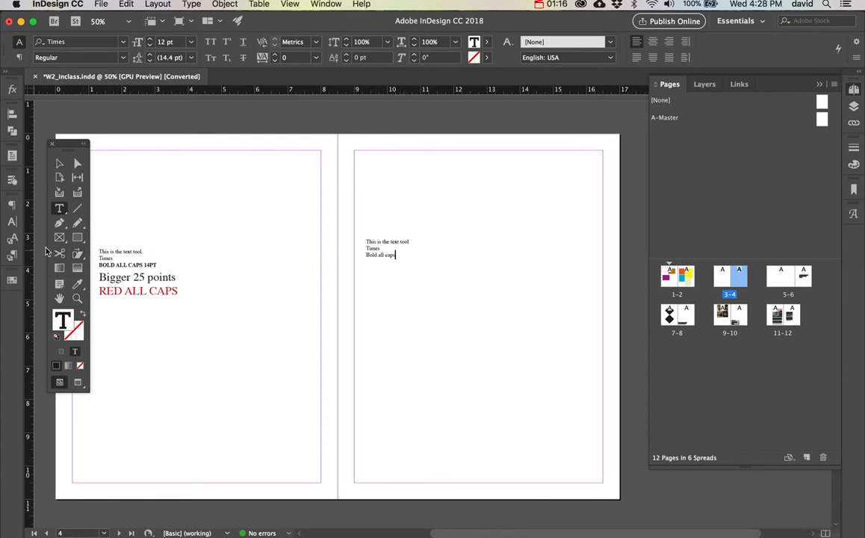
Show the full character formatting controls and set the "Bold all caps" line to 18 pt.
left_click(13, 222)
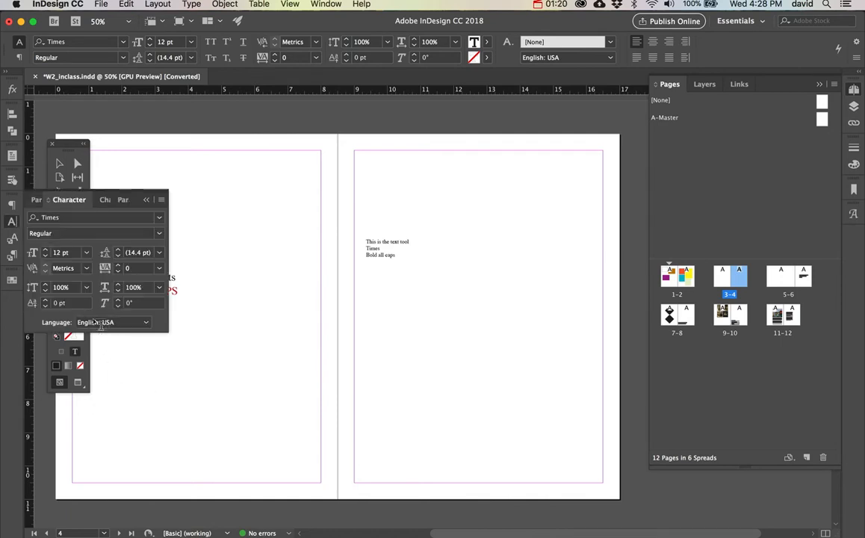
left_click(325, 4)
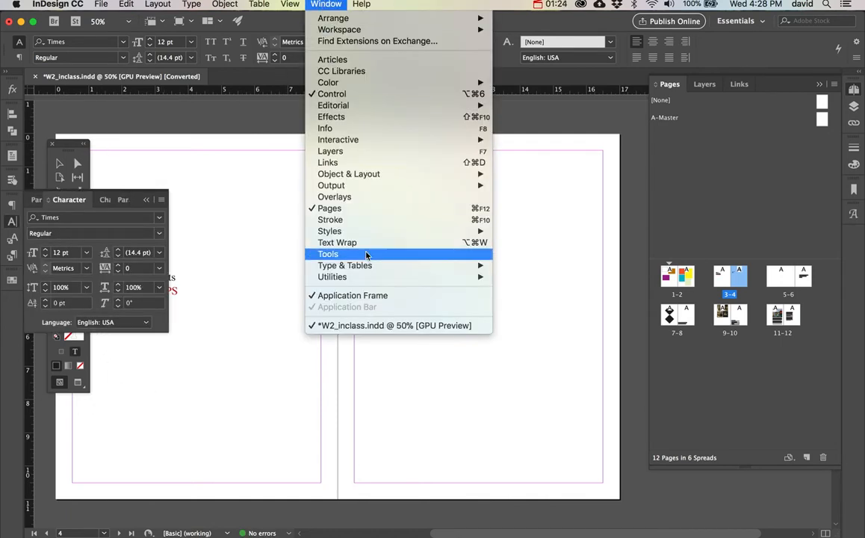
mouse_move(359, 266)
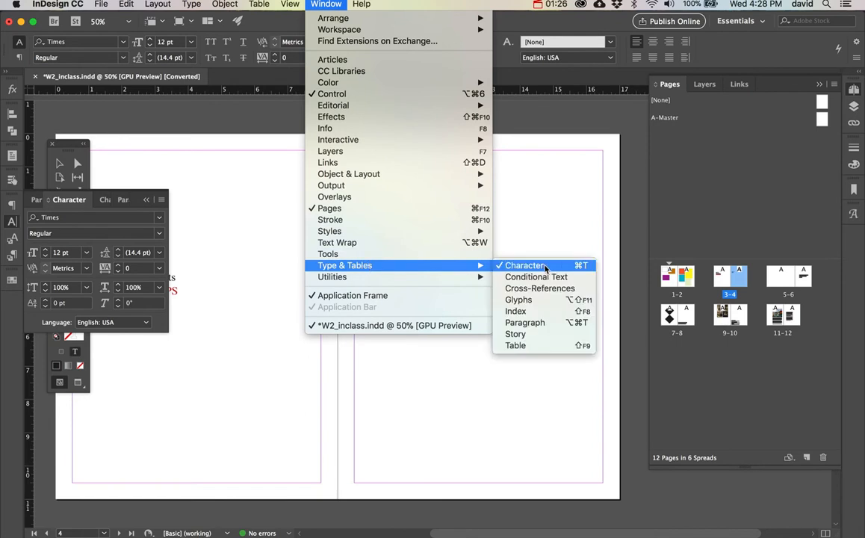
left_click(212, 236)
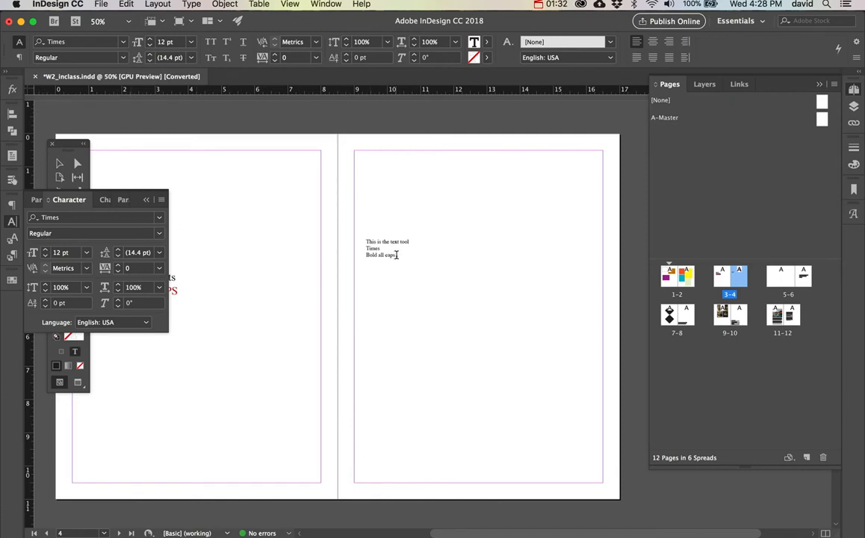
left_click_drag(402, 256, 351, 254)
left_click(45, 251)
left_click(45, 251)
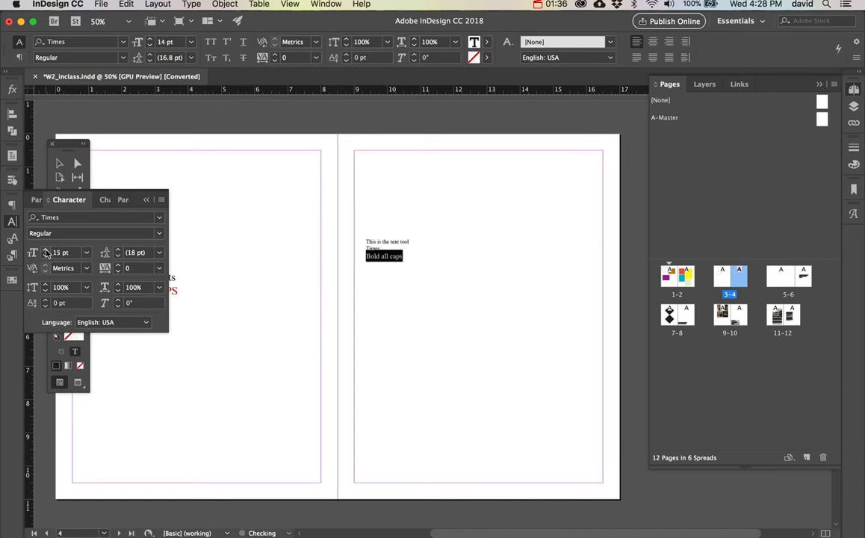
left_click(46, 251)
left_click(46, 252)
left_click(45, 251)
left_click(45, 251)
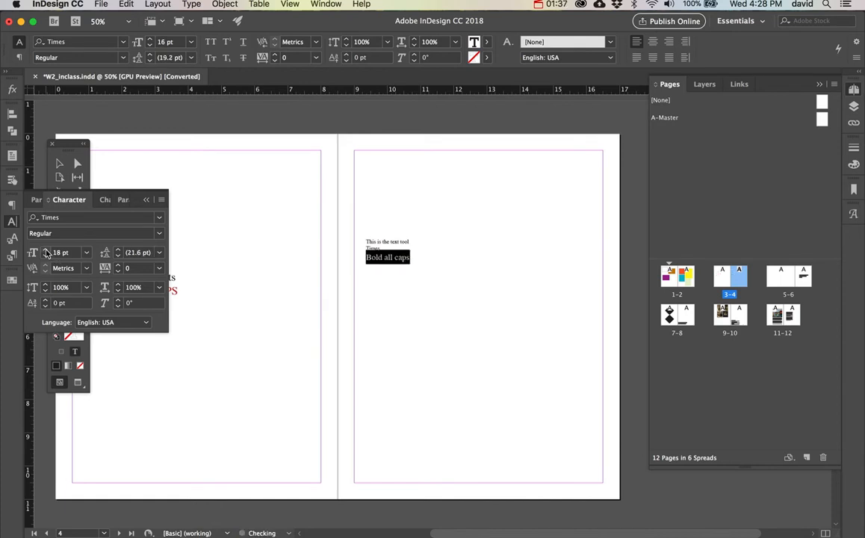
Try a 200% vertical scale on the "Bold all caps" line, and reset it to 100%.
left_click(88, 288)
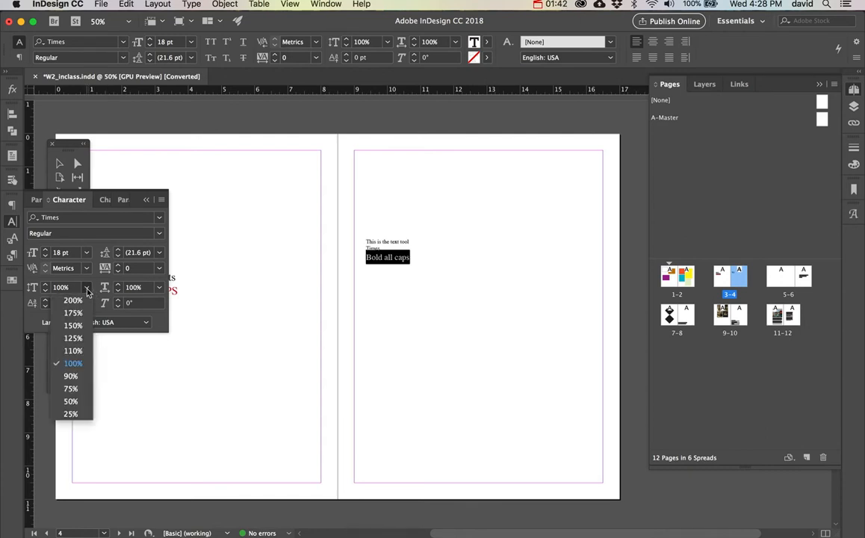
left_click(82, 301)
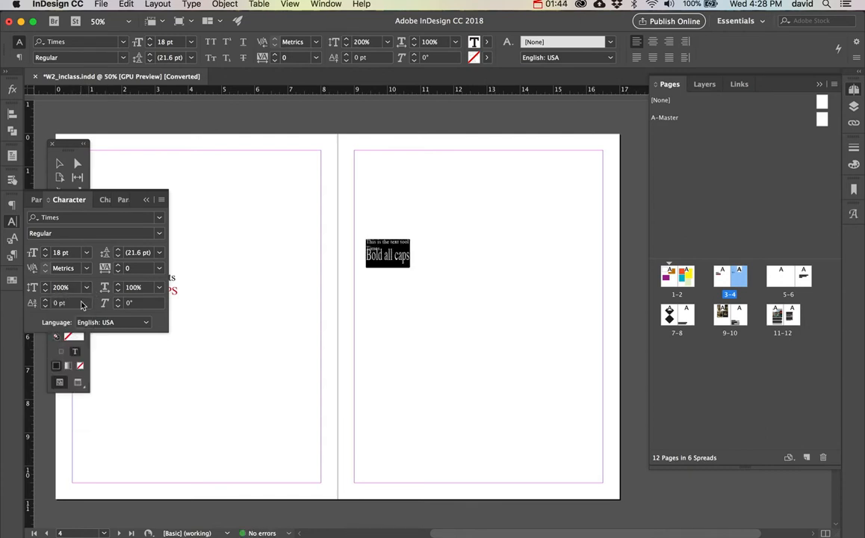
left_click(86, 287)
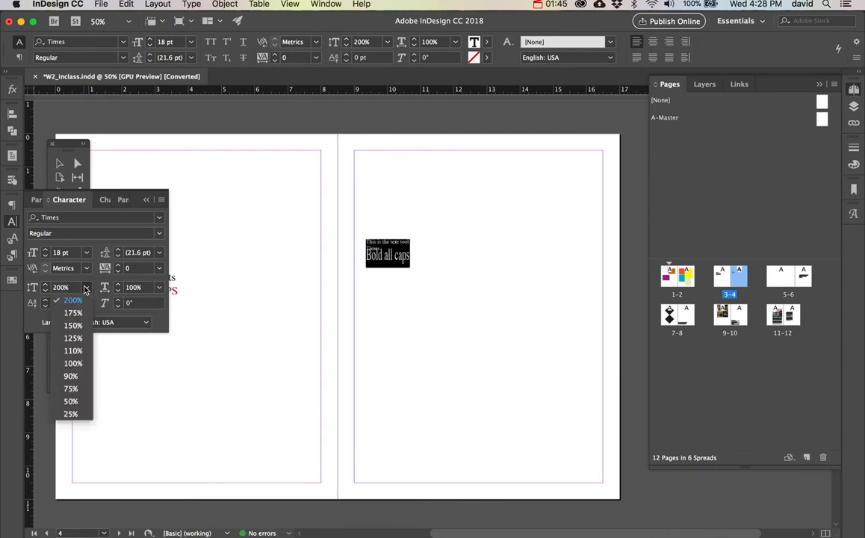
left_click(74, 363)
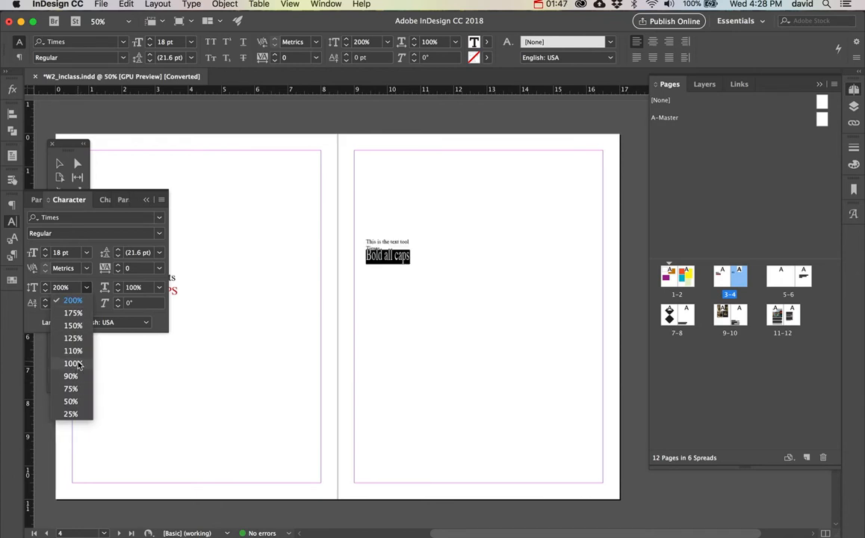
Try a 200% horizontal scale on the "Bold all caps" line, and reset it to 100%.
left_click(161, 290)
left_click(155, 305)
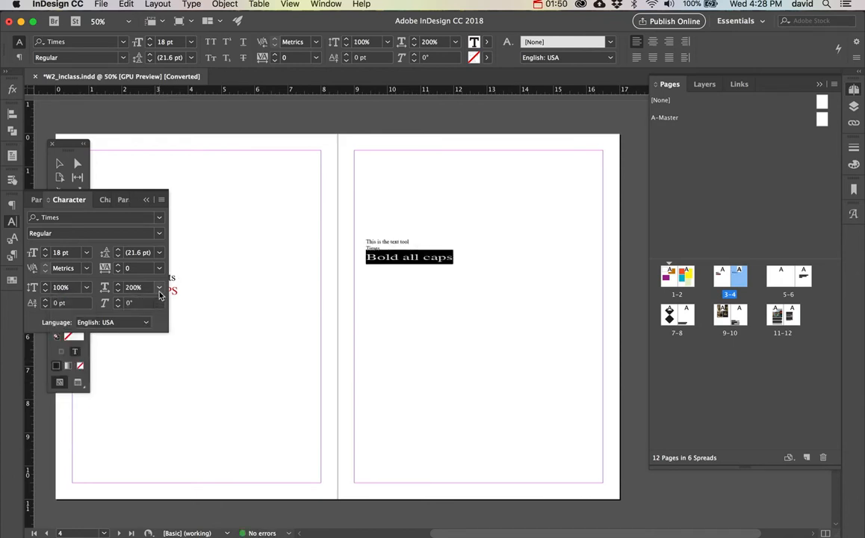
left_click(158, 287)
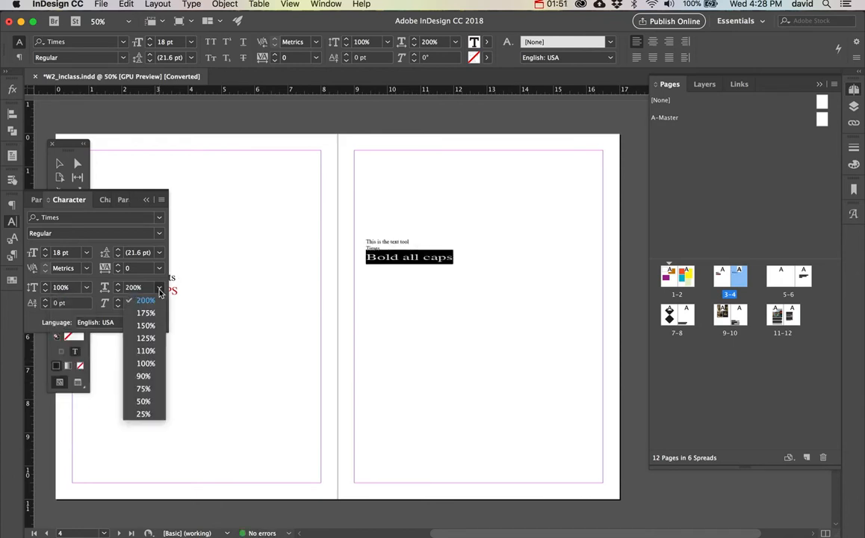
left_click(146, 363)
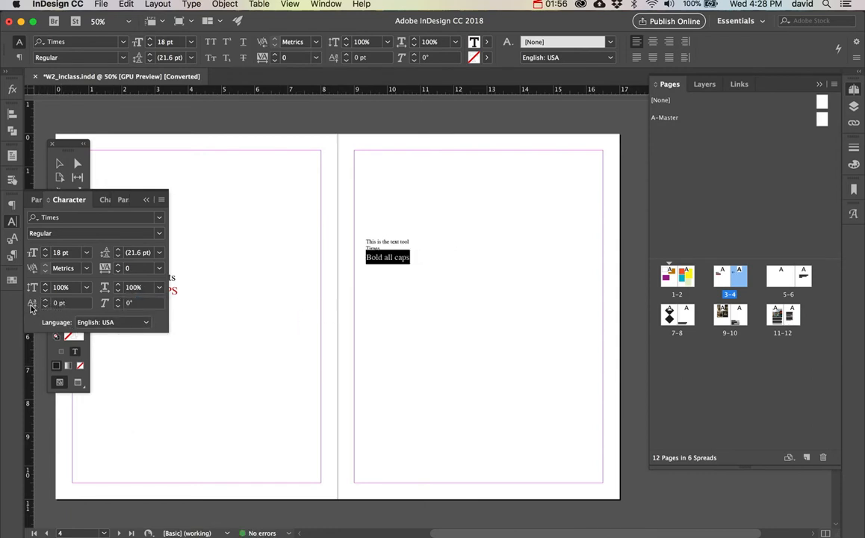
Try an 18° skew on the "Bold all caps" line, and reset the skew to 0°.
left_click(118, 300)
left_click(118, 300)
left_click(118, 300)
left_click(118, 301)
left_click(118, 300)
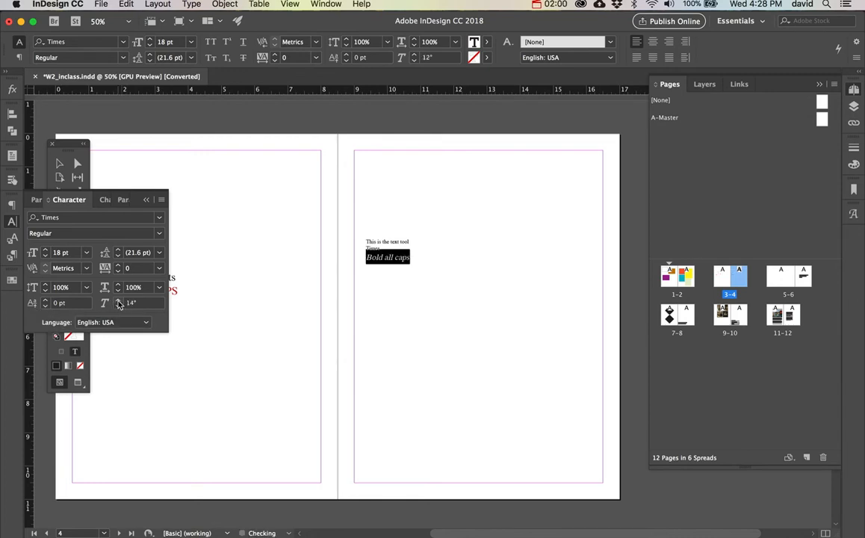
left_click(118, 300)
left_click(118, 300)
left_click(118, 301)
double_click(135, 303)
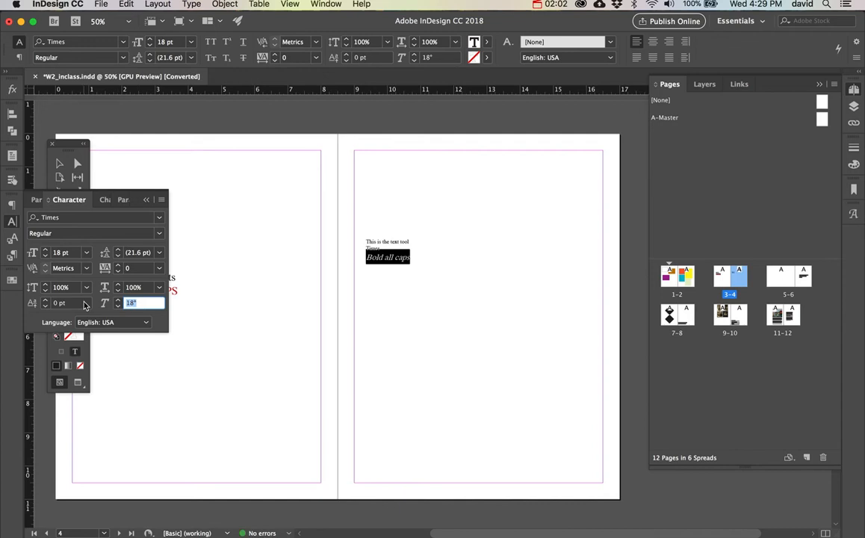
type("0")
key("Return")
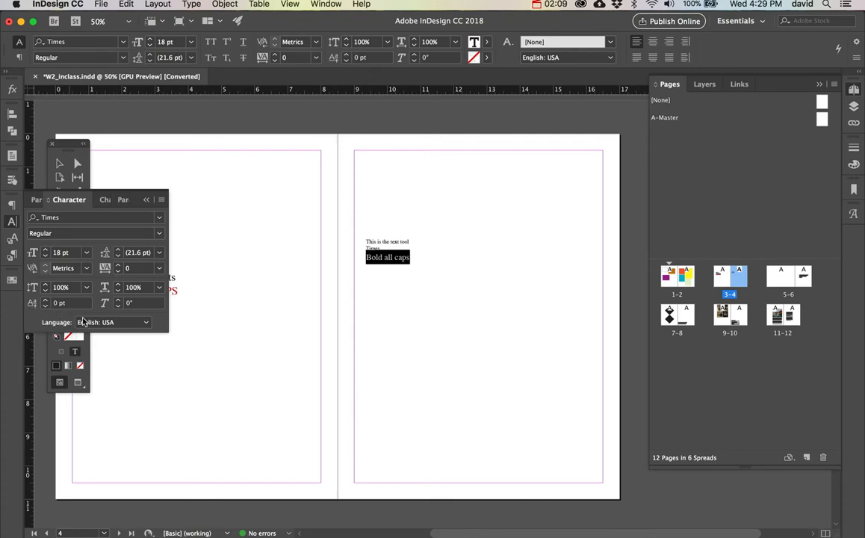
Try a 5 pt baseline shift on the letter "o" in "Bold", and reset the shift to 0 pt.
left_click(372, 258)
left_click_drag(372, 258, 376, 257)
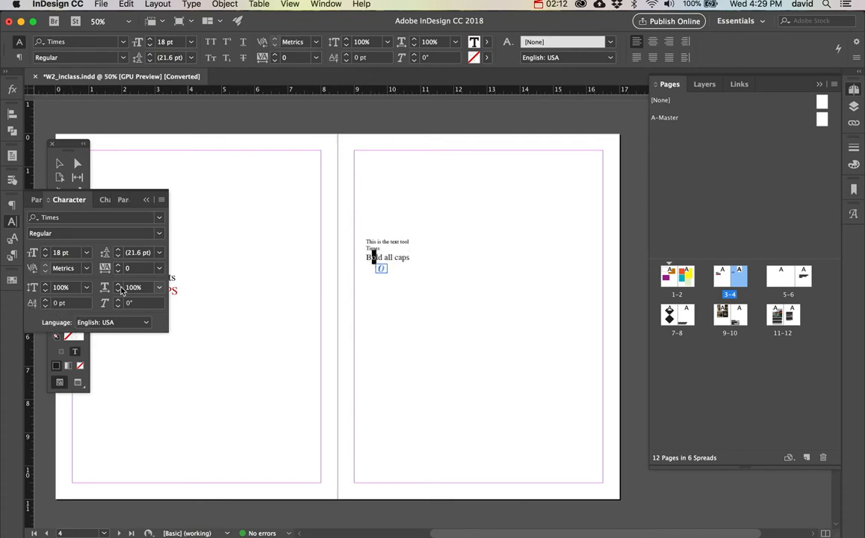
left_click(47, 302)
left_click(46, 300)
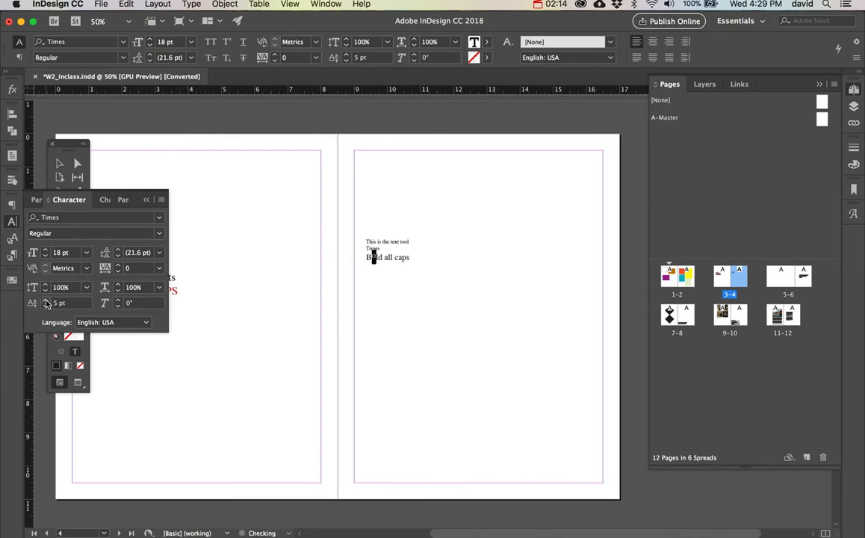
left_click(47, 299)
triple_click(68, 304)
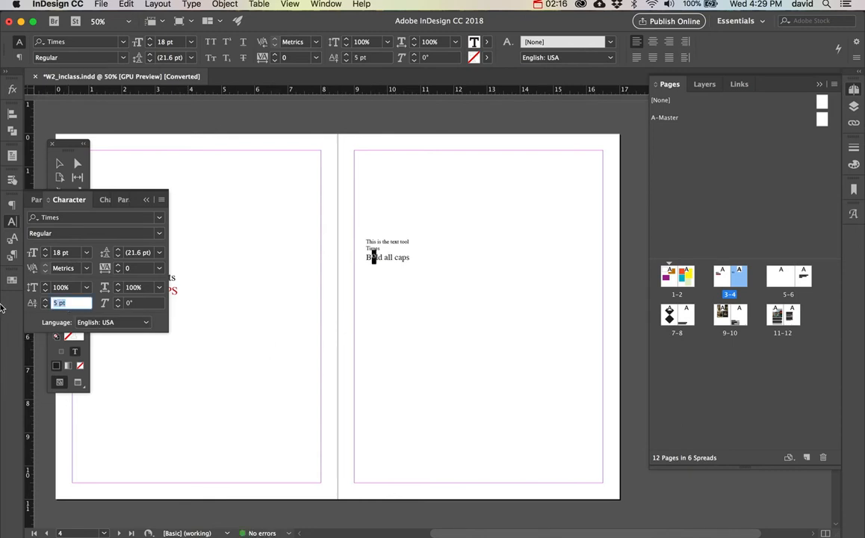
type("0")
key("Return")
Try All Caps on the whole "Bold all caps" line, and switch it off again.
left_click(163, 200)
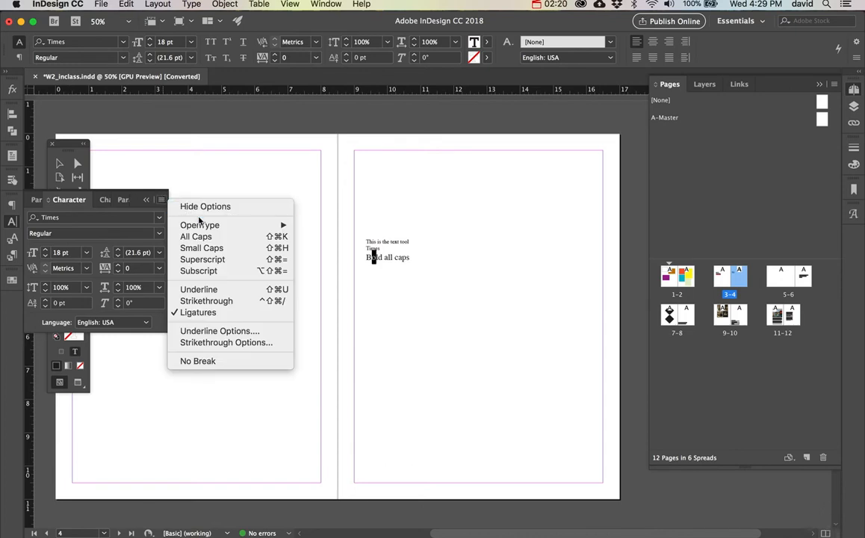
key("Escape")
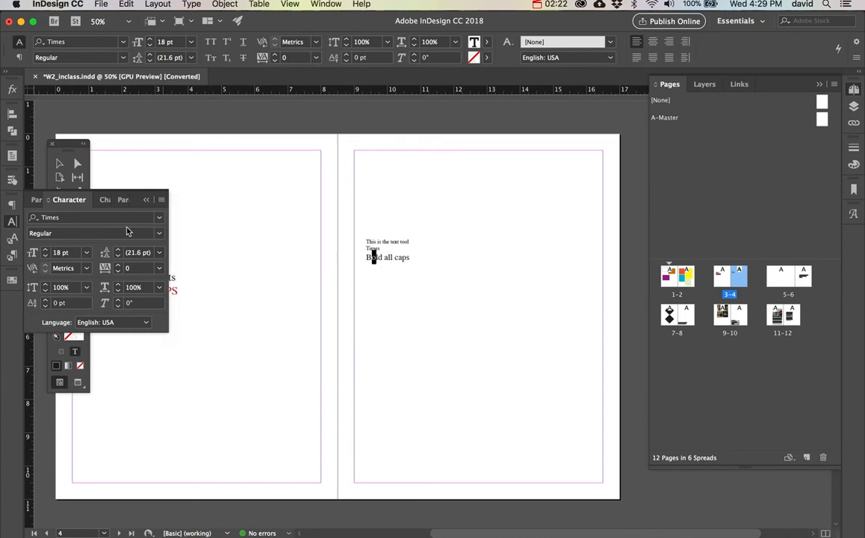
double_click(403, 257)
triple_click(410, 257)
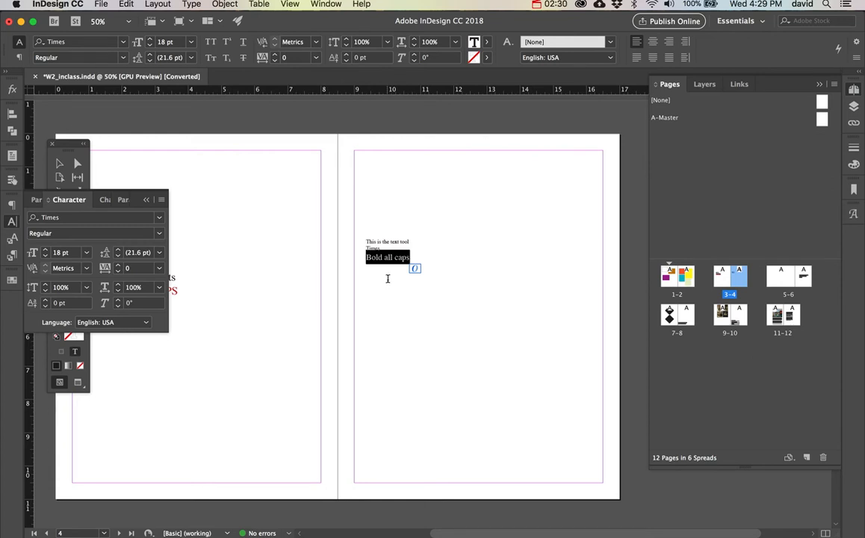
left_click(161, 200)
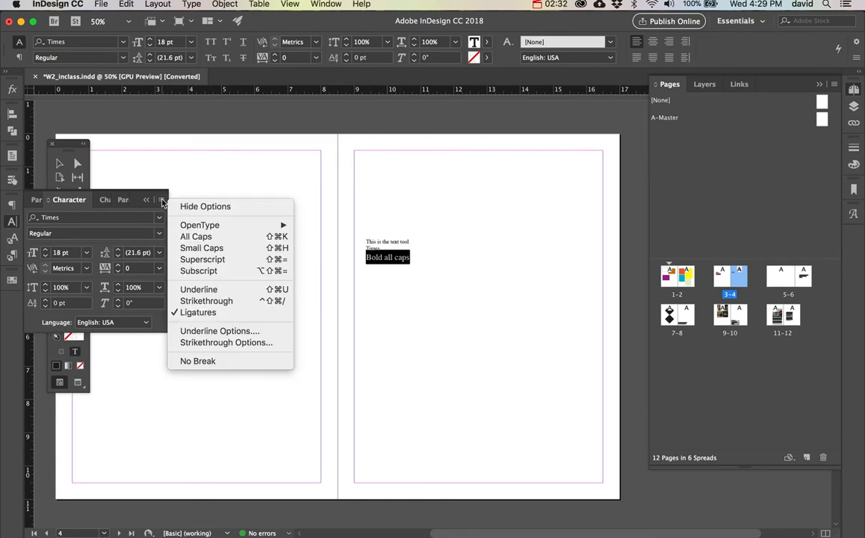
left_click(188, 236)
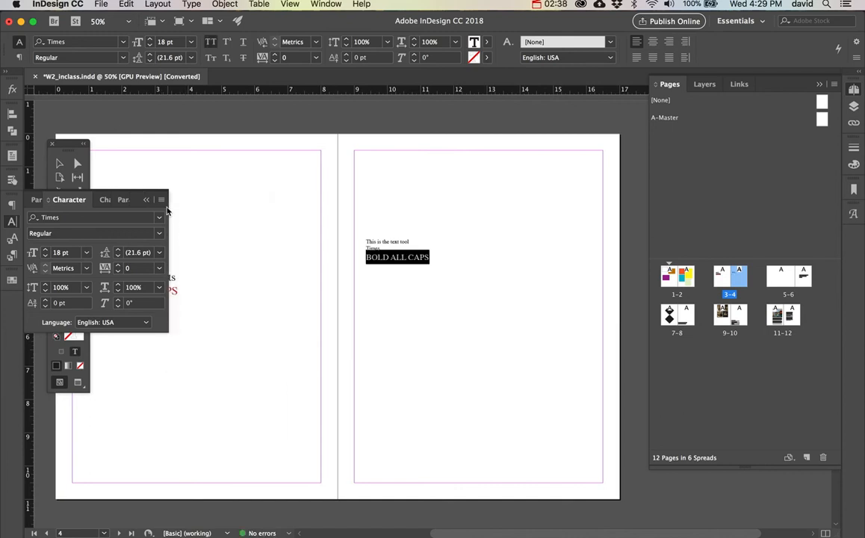
left_click(160, 199)
left_click(194, 237)
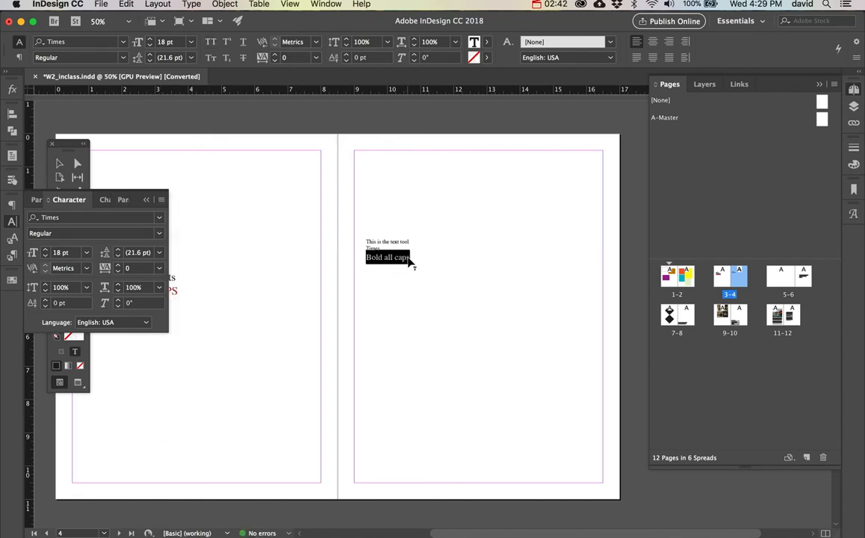
Practise selecting the word "Bold", its full line, and all the text in the page 4 frame.
left_click(409, 257)
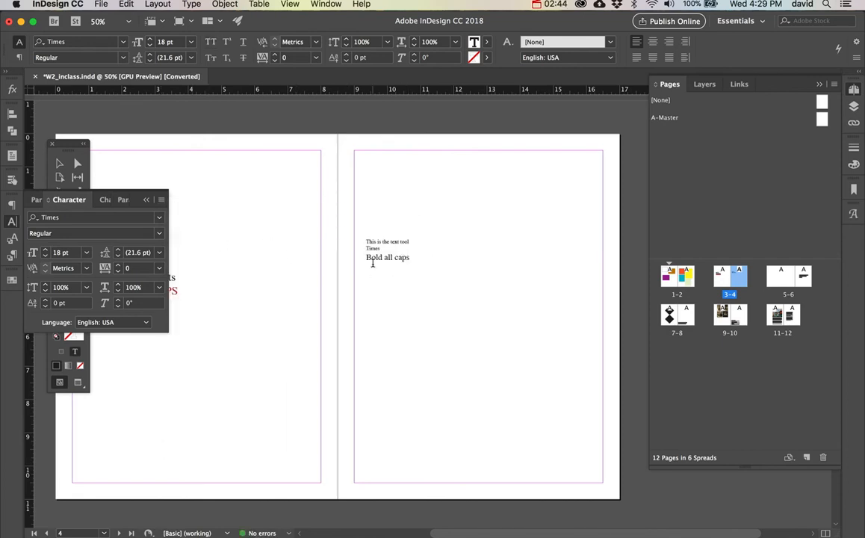
double_click(373, 257)
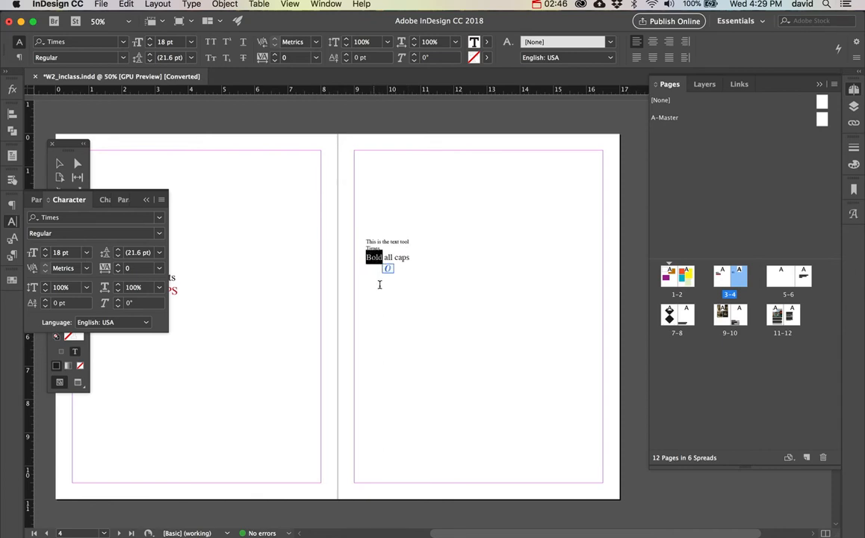
triple_click(376, 261)
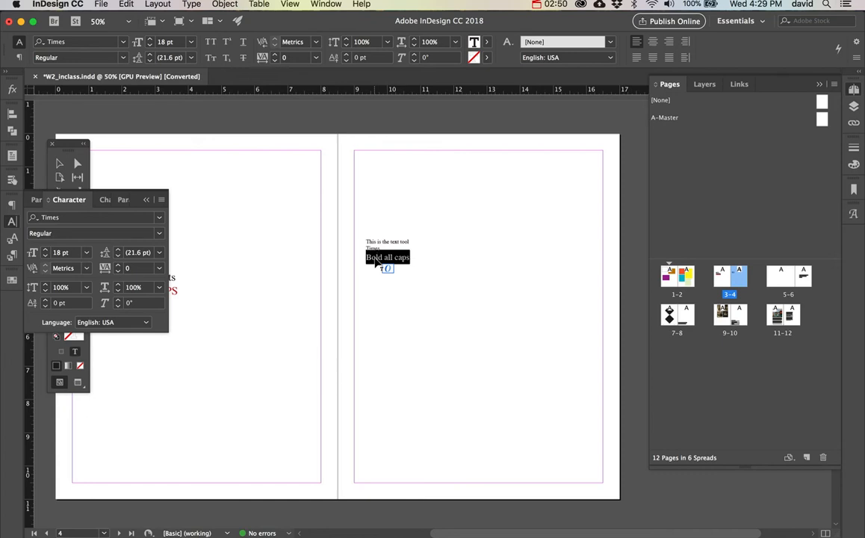
triple_click(376, 262)
left_click(376, 262)
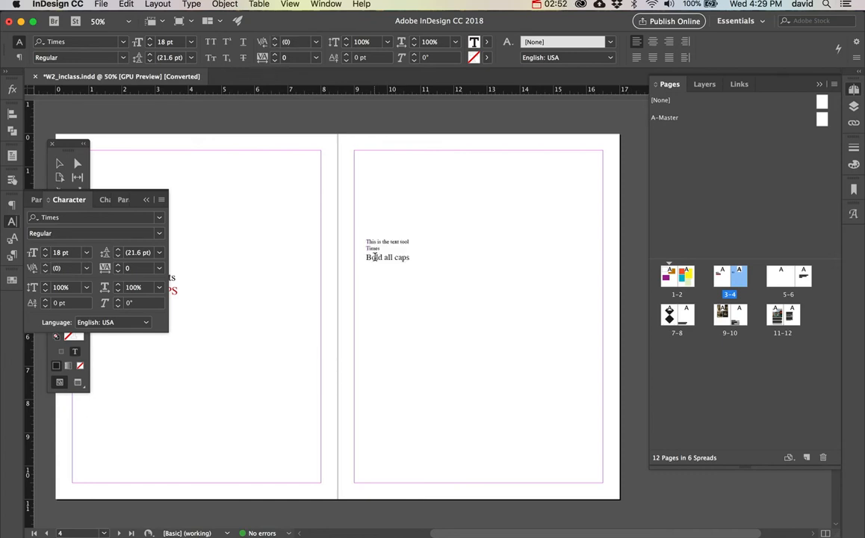
triple_click(375, 261)
left_click(376, 262)
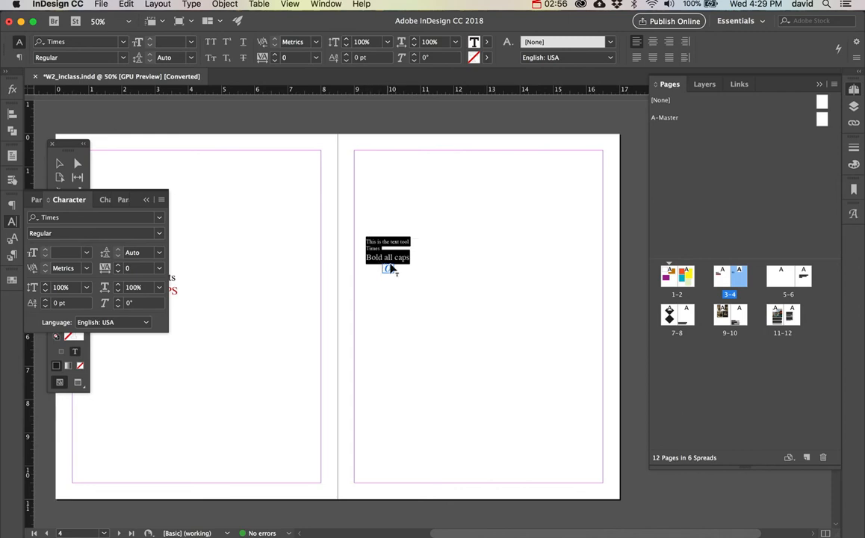
triple_click(373, 256)
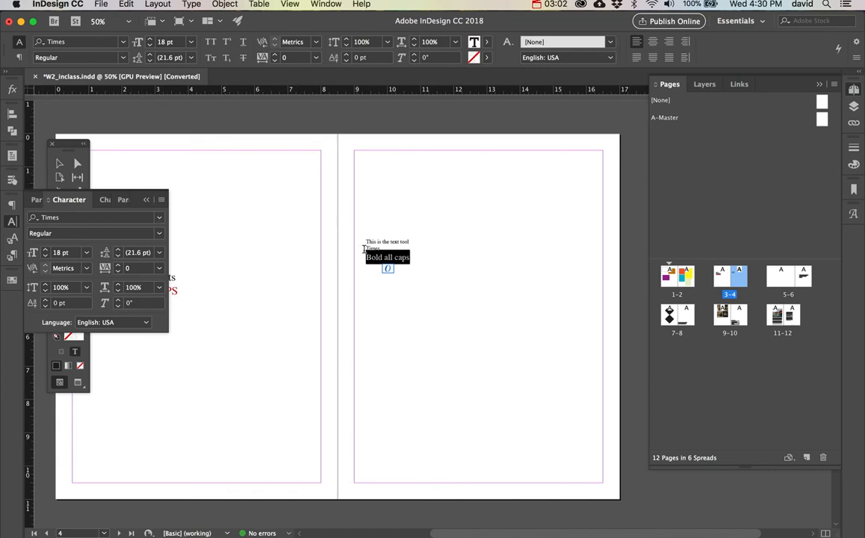
Add a new line reading "Bigger 25 points" below "Bold all caps" on page 4.
scroll(364, 249, "left", 3)
scroll(364, 249, "up", 1)
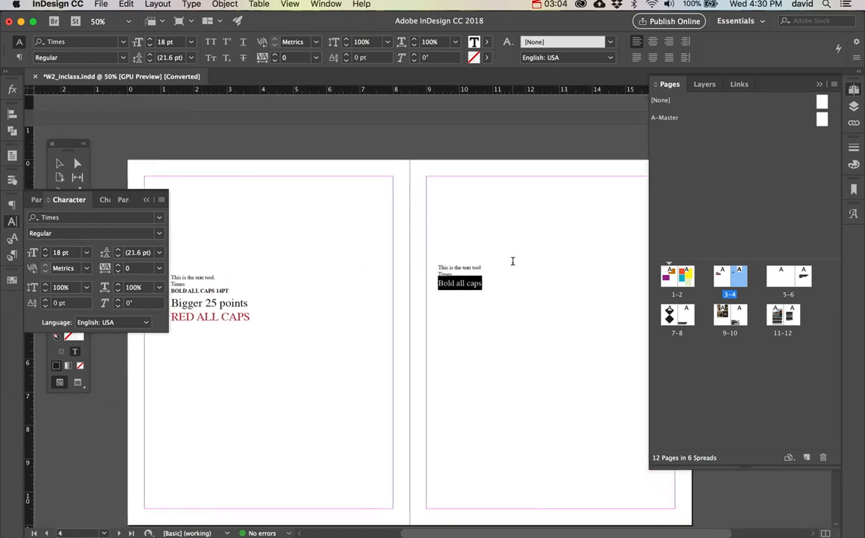
left_click(491, 279)
key("Return")
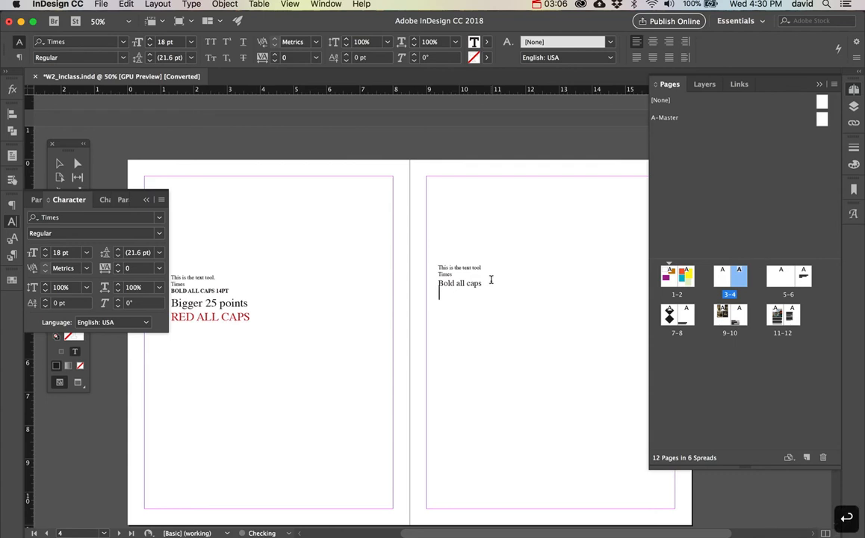
type("Bigger a")
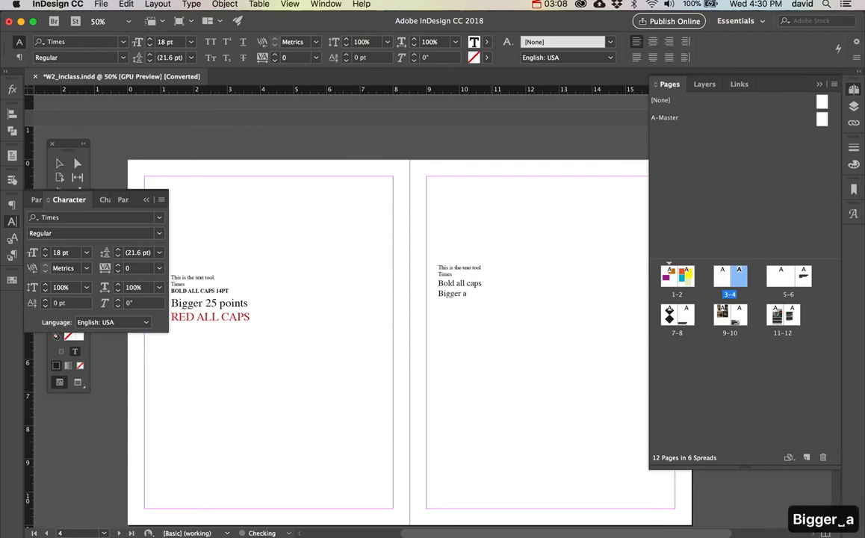
key("BackSpace")
type("25 points")
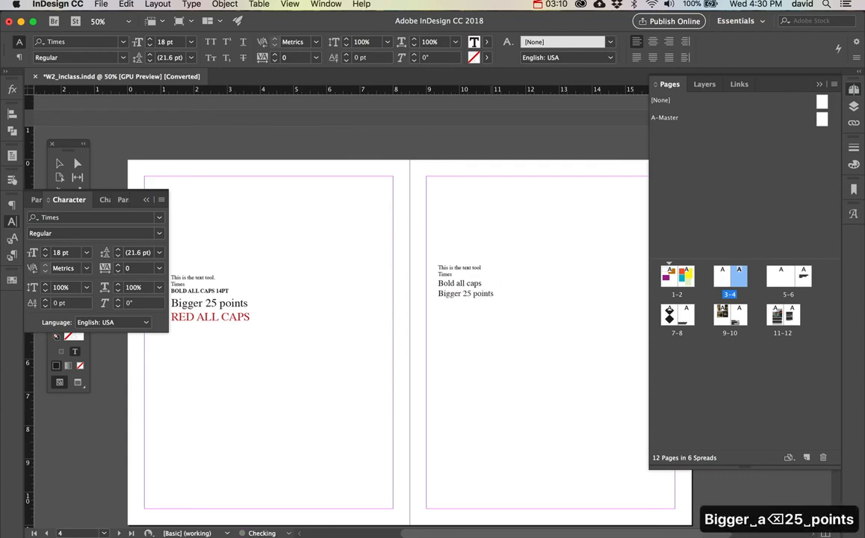
Set the font size of the "Bigger 25 points" line to 25 pt.
key("shift+alt+Left")
key("shift+alt+Left")
key("shift+alt+Left")
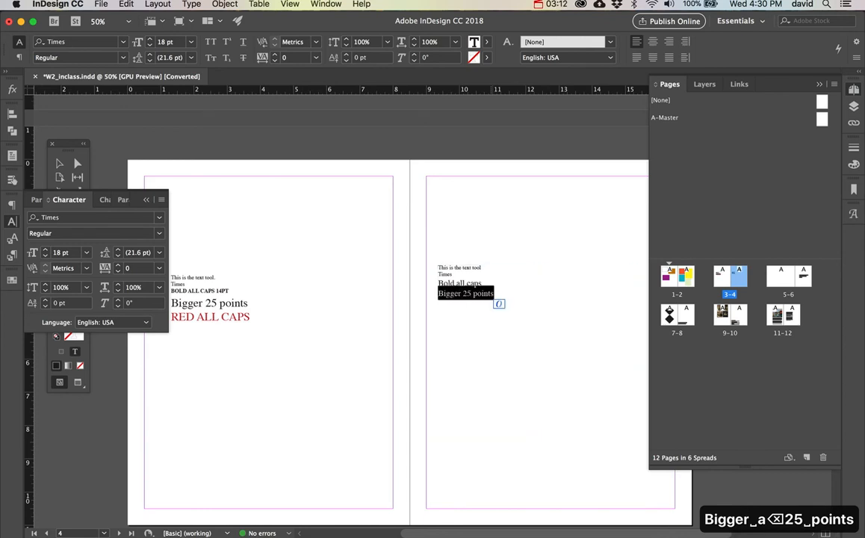
left_click(75, 254)
type("25")
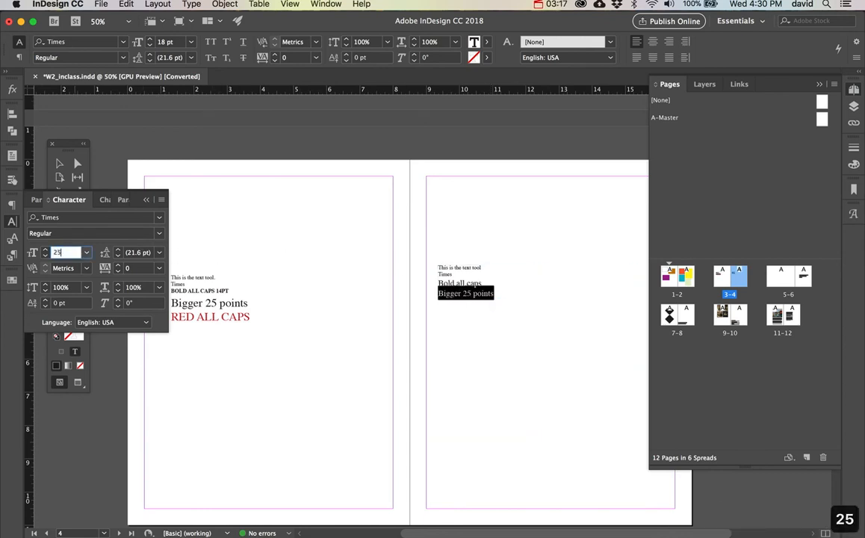
key("Return")
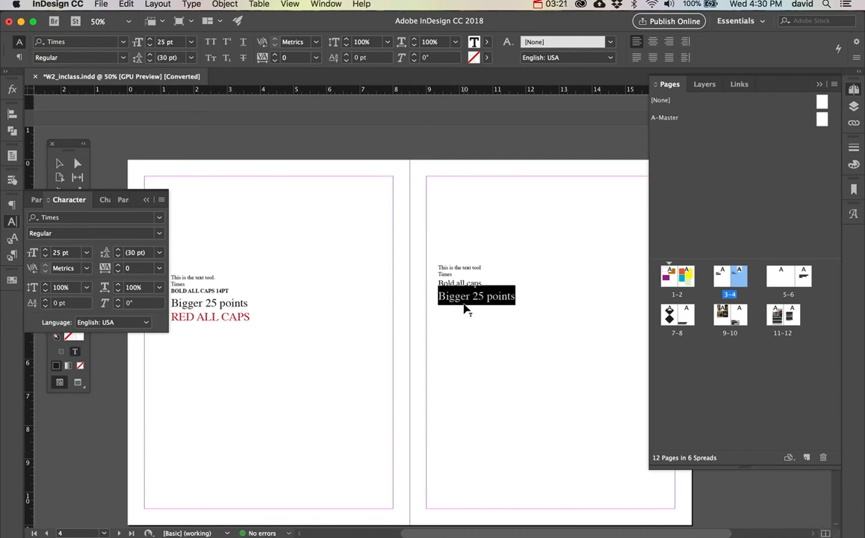
Step the font size of the "Bigger 25 points" line down and up, ending at 21 pt.
key("super")
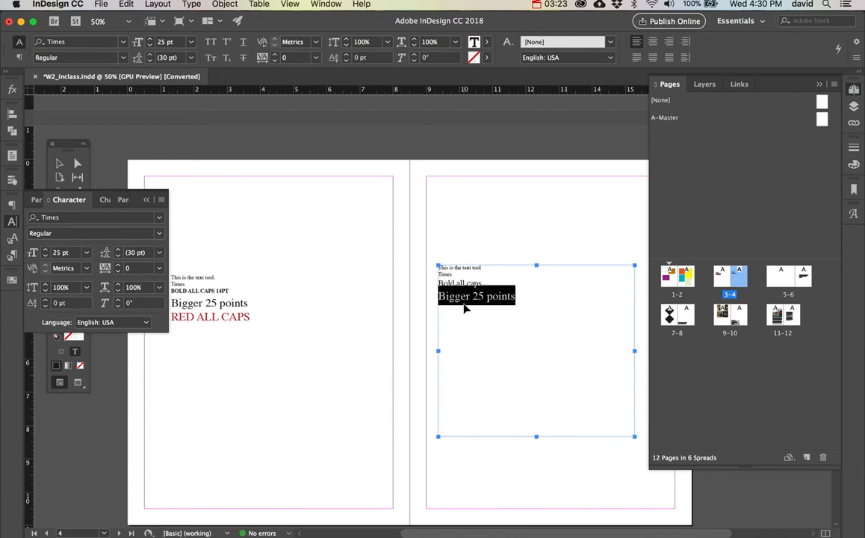
key("super+shift+comma")
key("super+shift+comma")
key("super+shift+comma")
key("super+shift+comma")
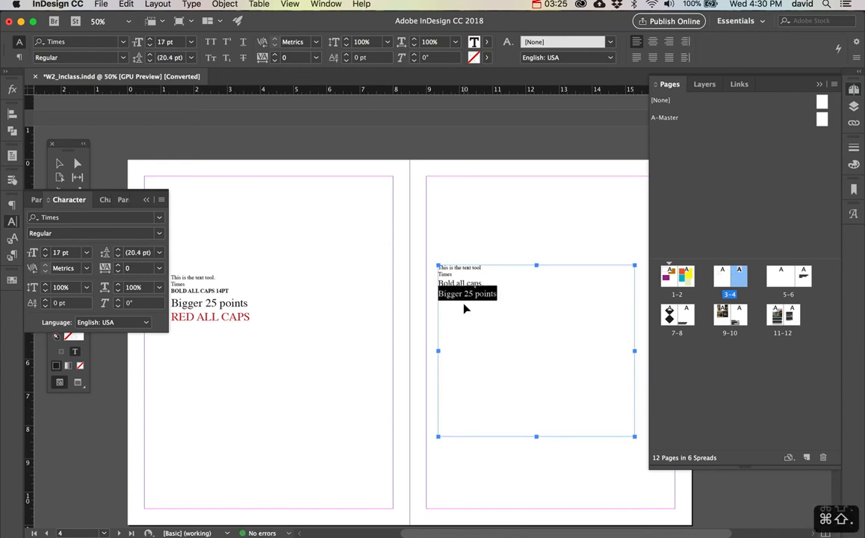
key("super+shift+period")
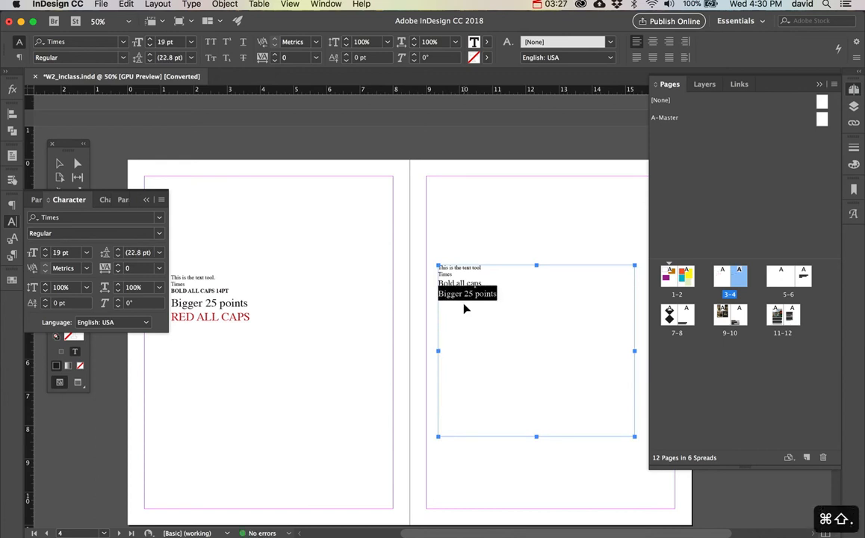
key("super+shift+period")
key("super+shift+period")
key("super+shift+period")
key("super+shift+period")
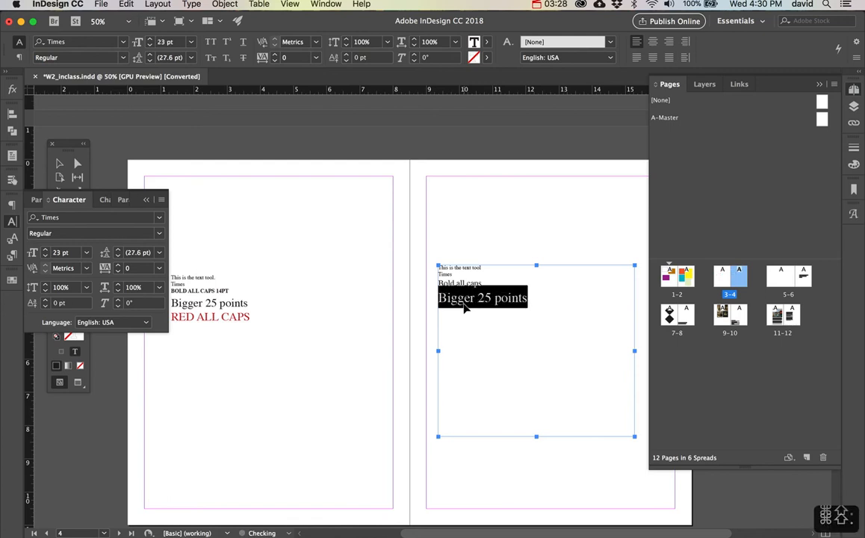
key("super+shift+comma")
key("super+shift+comma")
key("super+shift+comma")
Add a new line reading "Red all caps" below "Bigger 25 points".
left_click(502, 296)
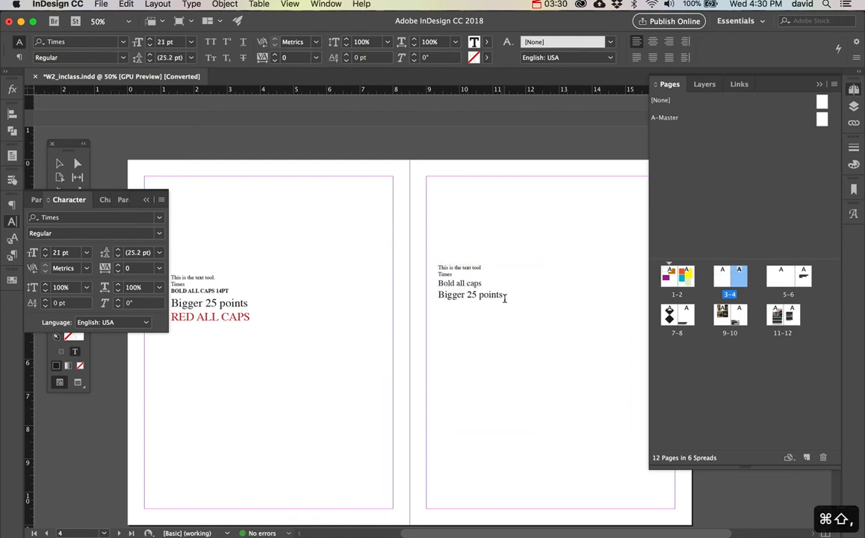
key("Return")
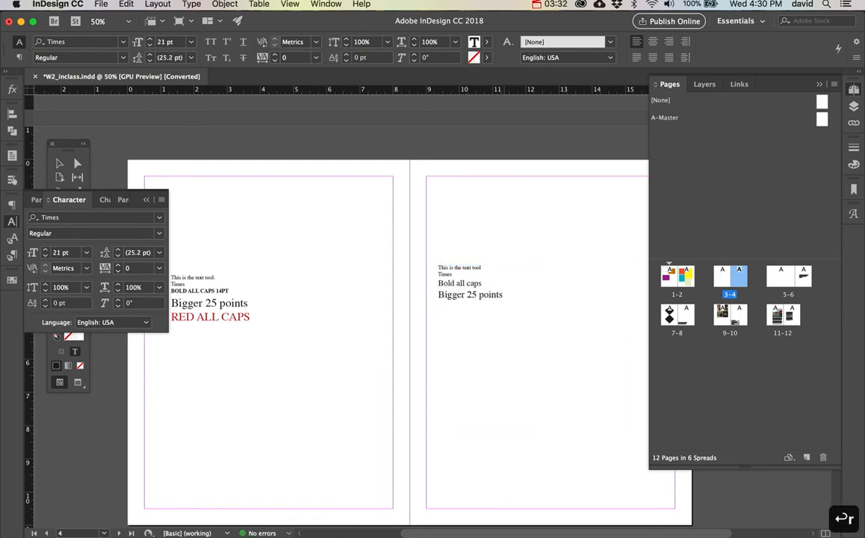
type("Red all cap")
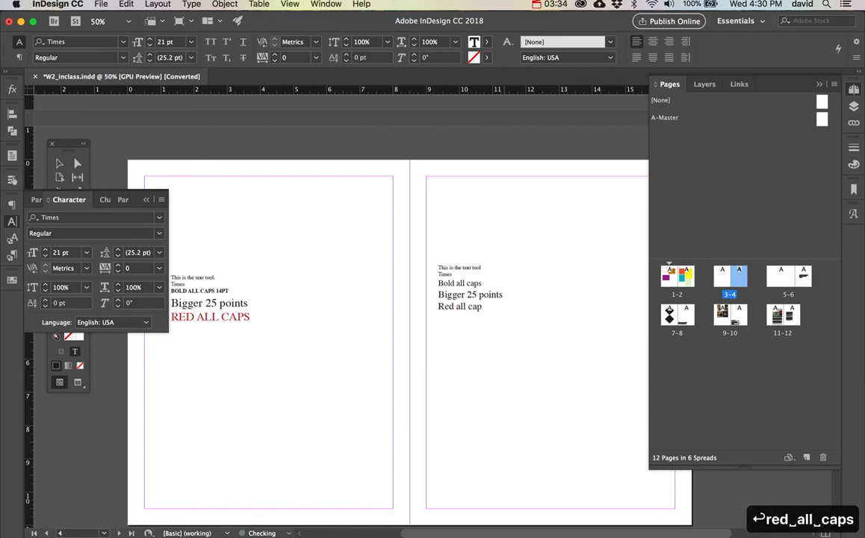
type("s")
Format the "Red all caps" line as All Caps and raise its font size to 25 pt.
left_click_drag(486, 307, 437, 306)
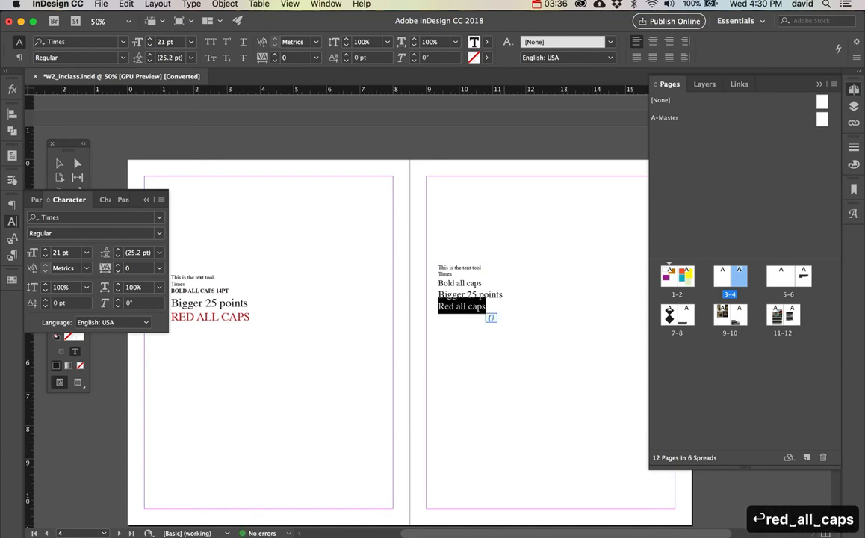
left_click(161, 200)
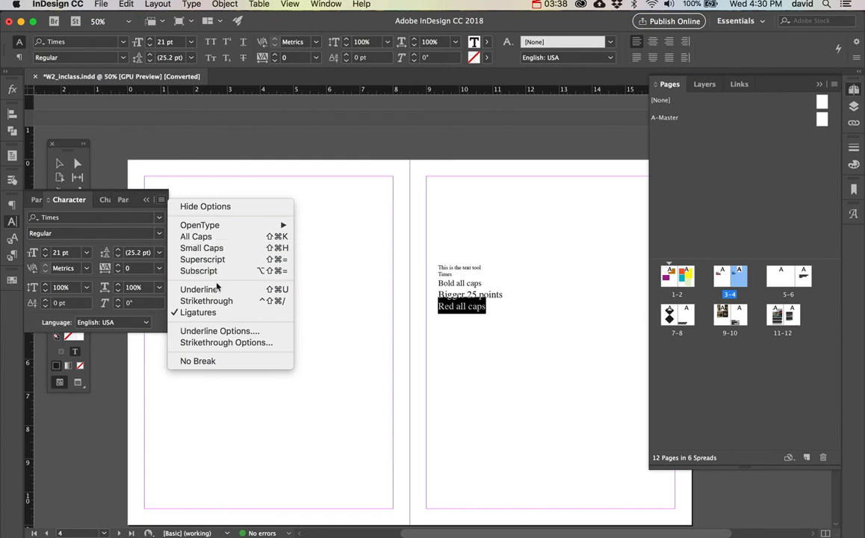
left_click(201, 236)
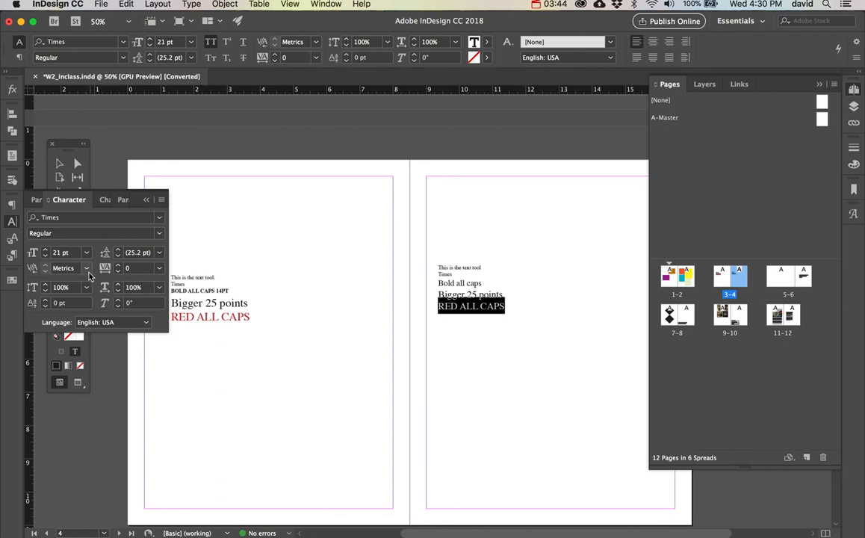
left_click(44, 251)
left_click(44, 251)
left_click(44, 250)
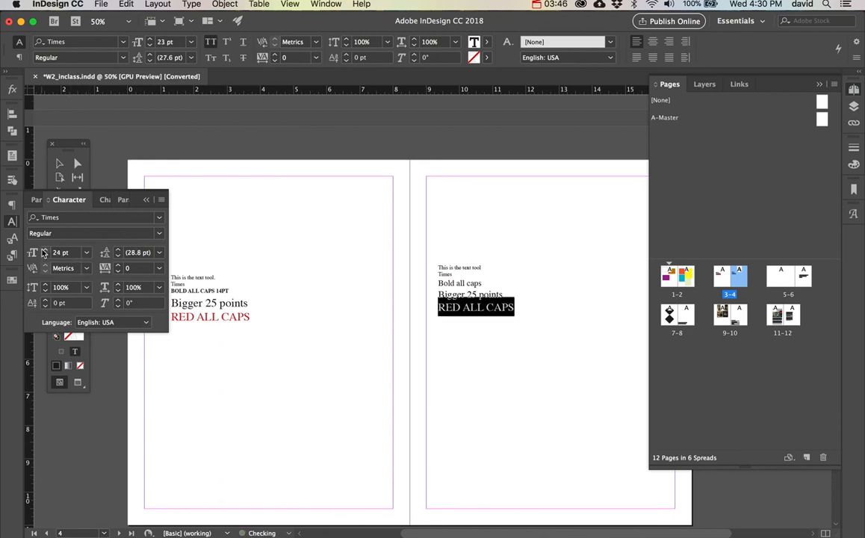
left_click(44, 251)
Colour the "Red all caps" line with the red swatch C=15 M=100 Y=100 K=0, and deselect the text.
left_click(12, 281)
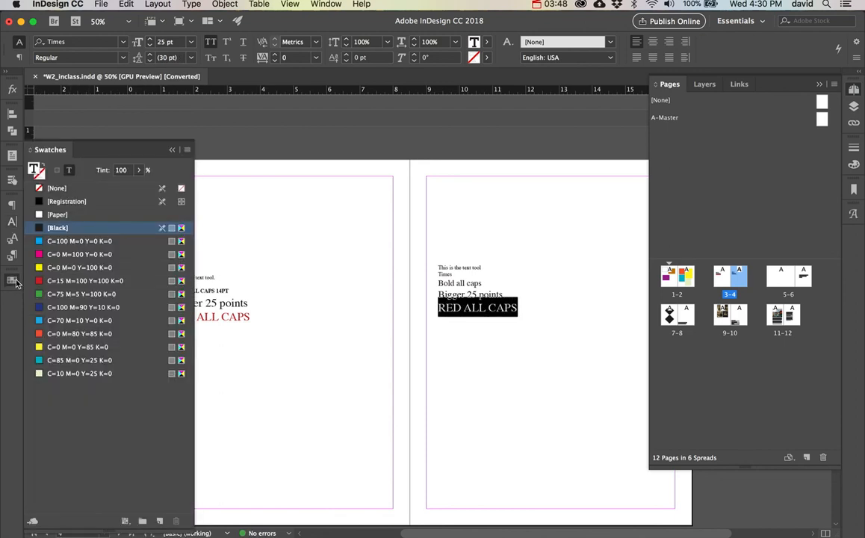
left_click(82, 280)
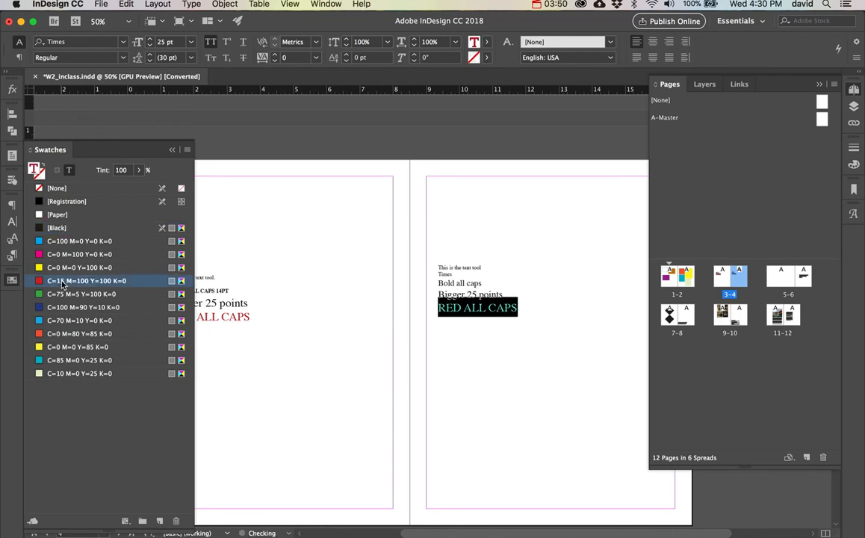
left_click(12, 281)
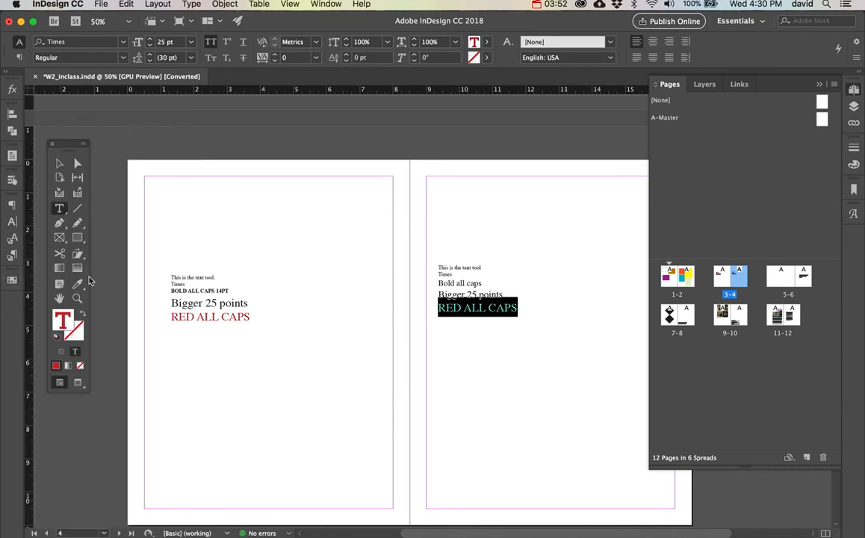
left_click(473, 308)
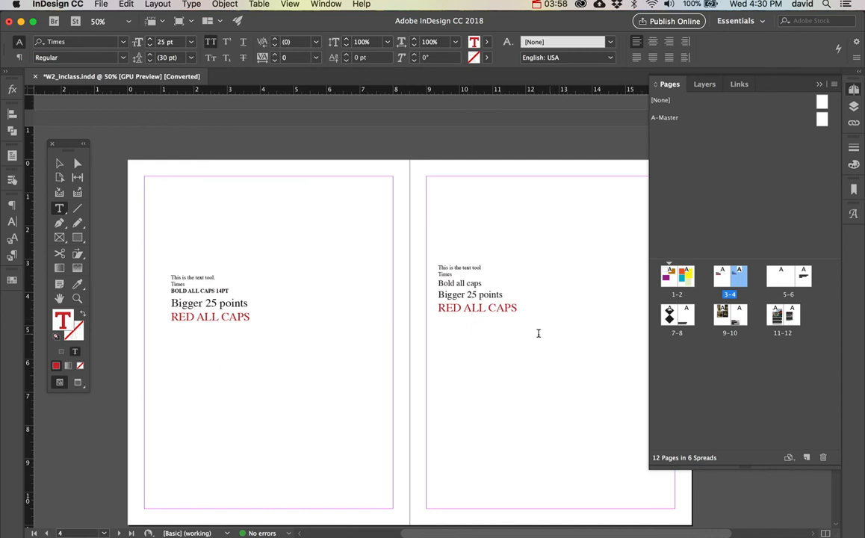
Toggle All Caps off and back on for the red line.
left_click_drag(518, 309, 412, 305)
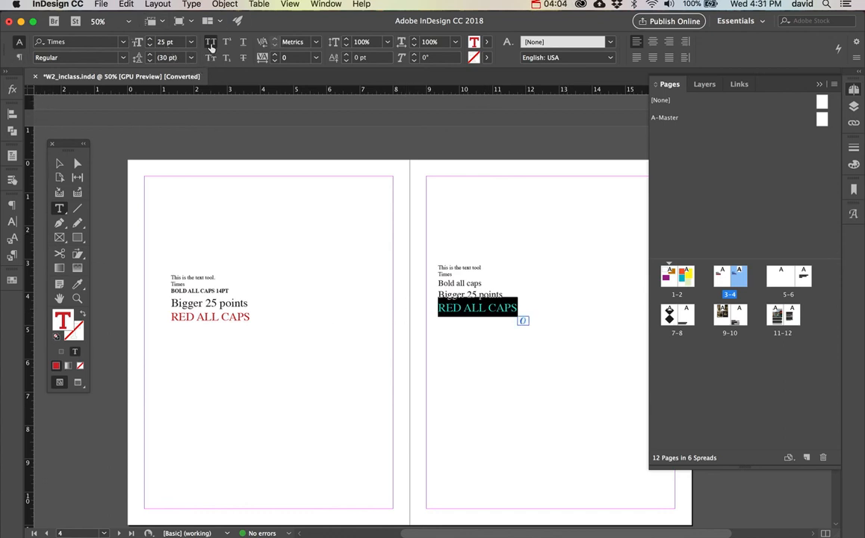
left_click(211, 44)
left_click(211, 44)
left_click(211, 44)
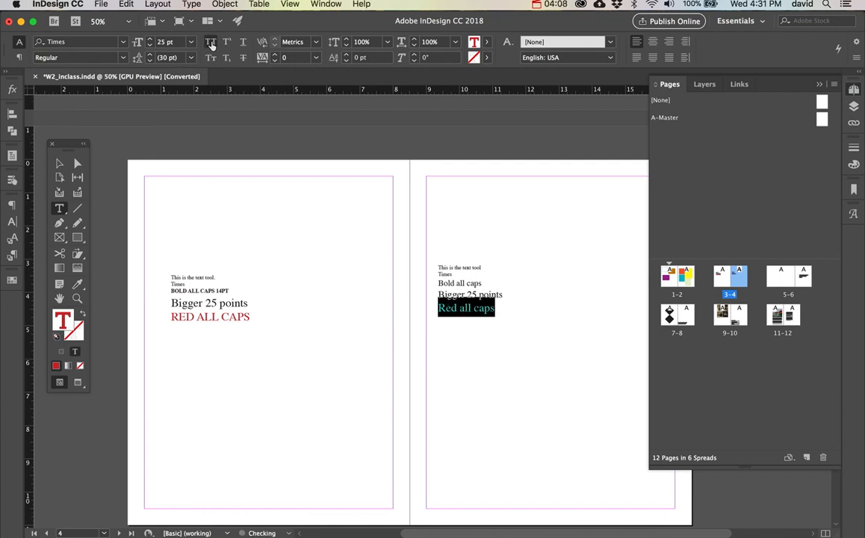
left_click(211, 44)
Try superscript and small caps on the red line, switching each one off again.
left_click(227, 45)
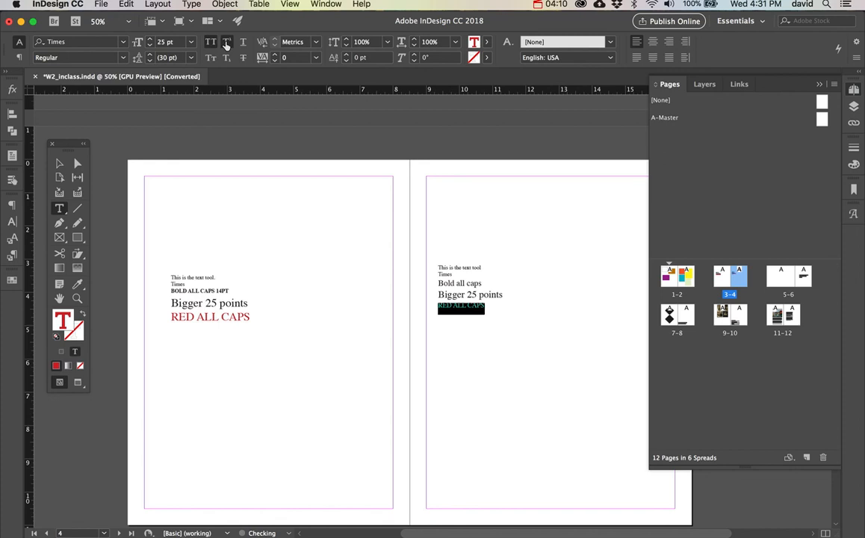
left_click(226, 45)
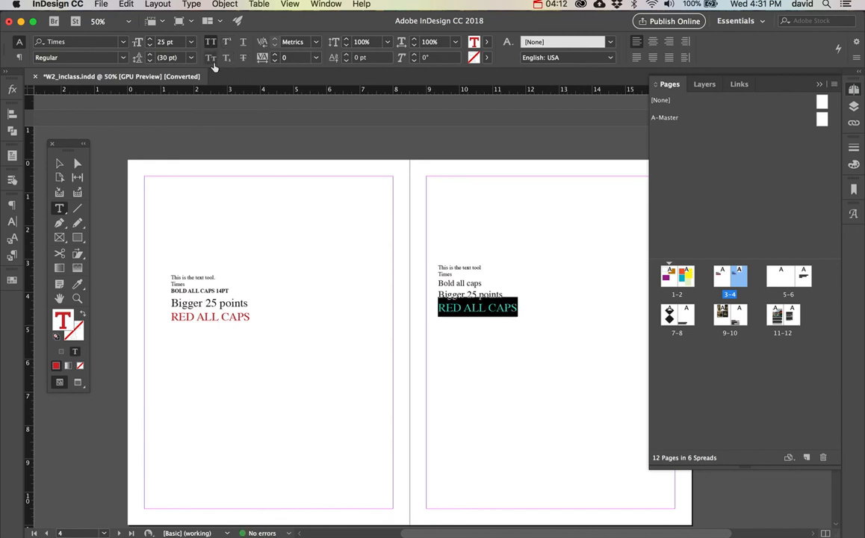
left_click(212, 65)
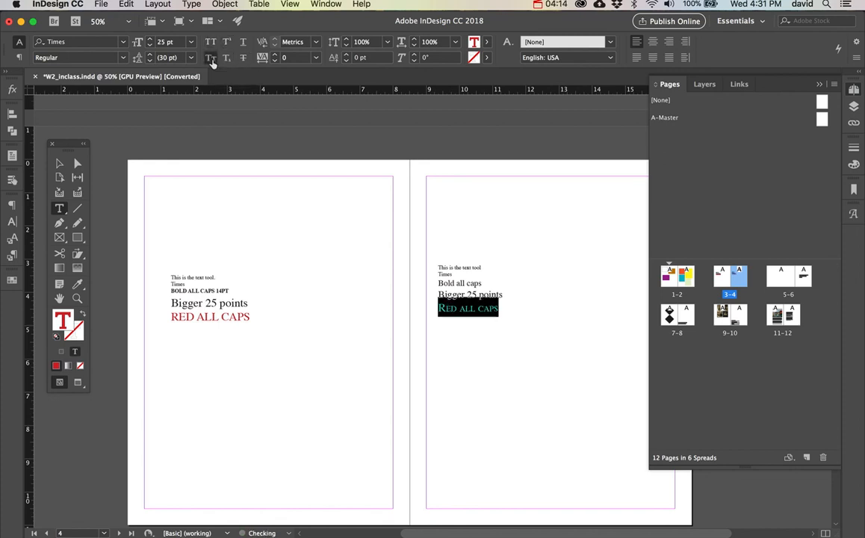
left_click(210, 58)
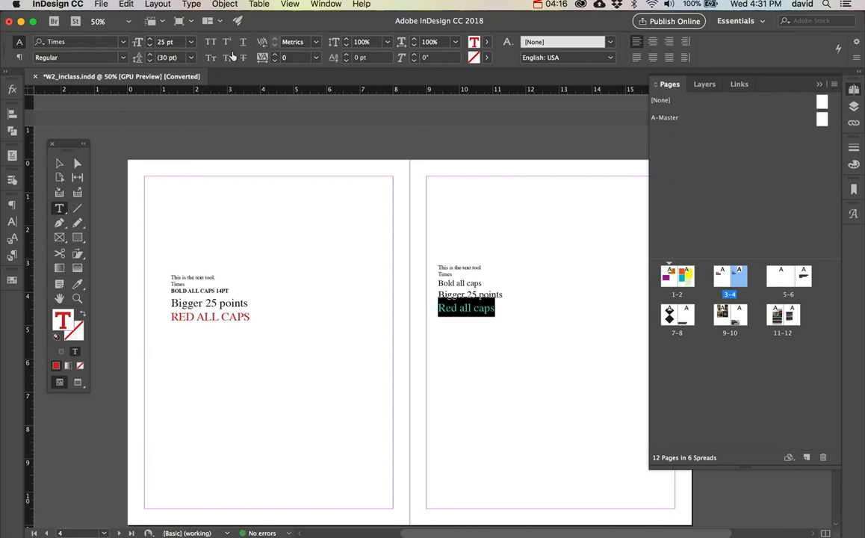